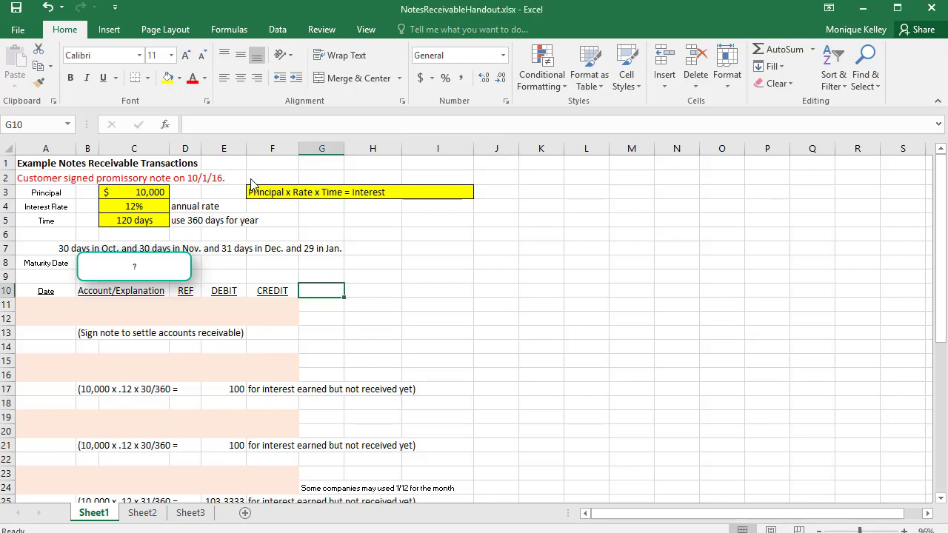
Review the interest formula, rate and time rows, sheet title and promissory note signing line above the journal
left_click_drag(250, 192, 435, 195)
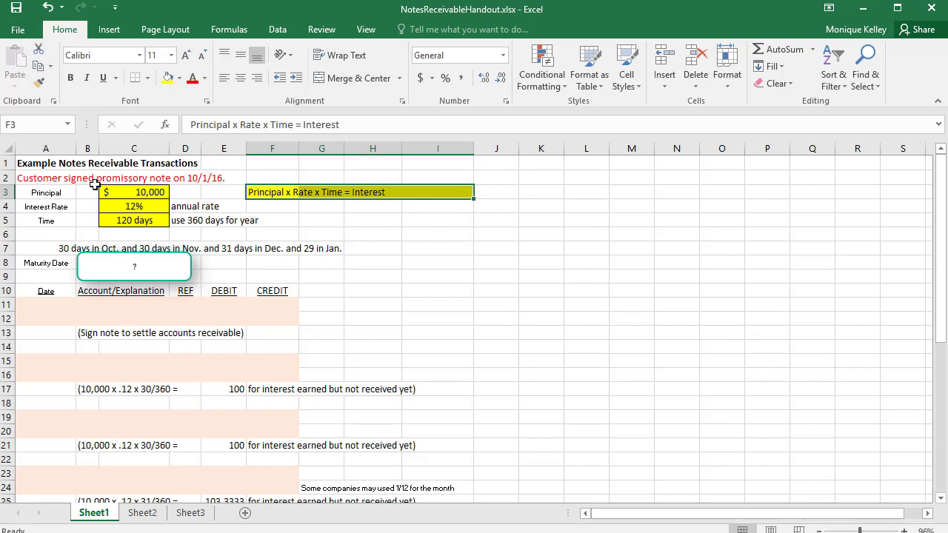
left_click(24, 193)
left_click_drag(24, 193, 141, 208)
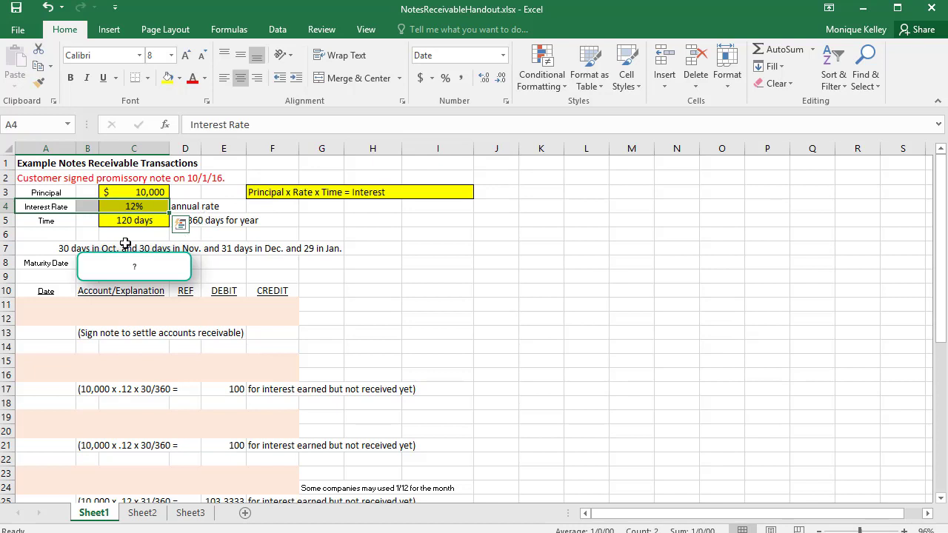
left_click_drag(46, 224, 126, 222)
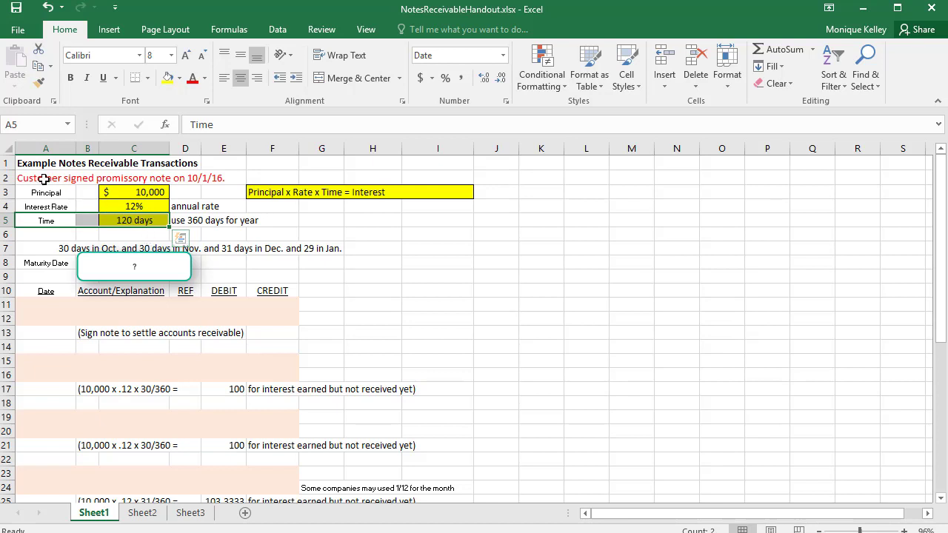
left_click_drag(29, 163, 241, 163)
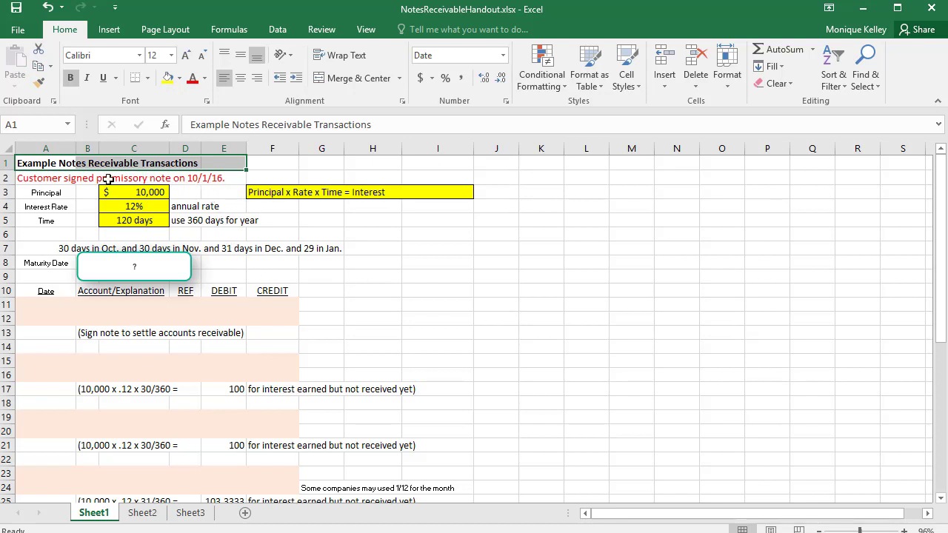
left_click_drag(25, 181, 216, 183)
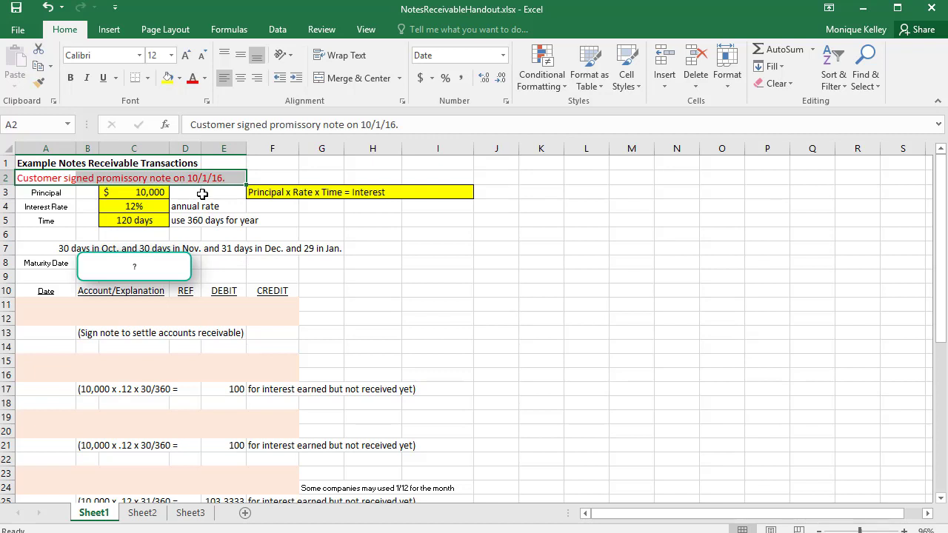
left_click(140, 220)
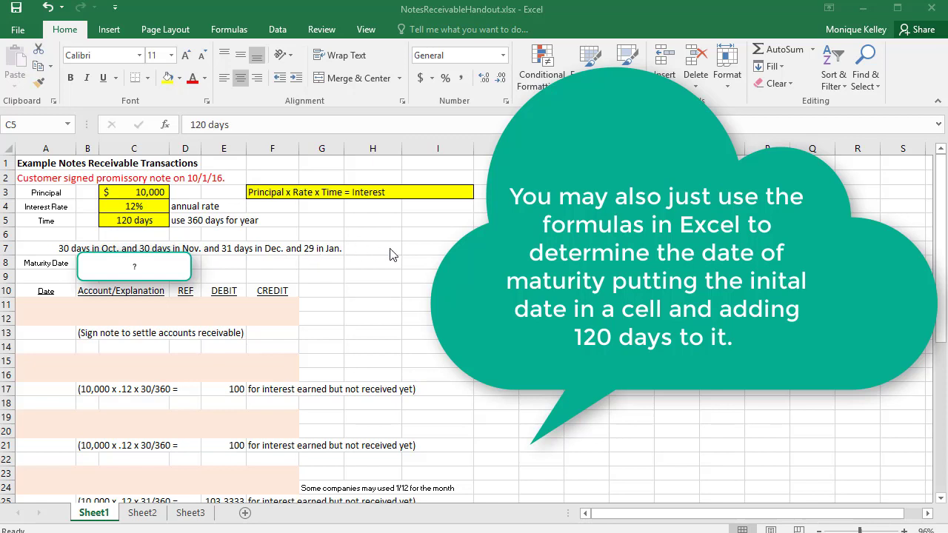
Enter the date 1/29/17 in cell I7 and label it "maturity" in J7
left_click(428, 247)
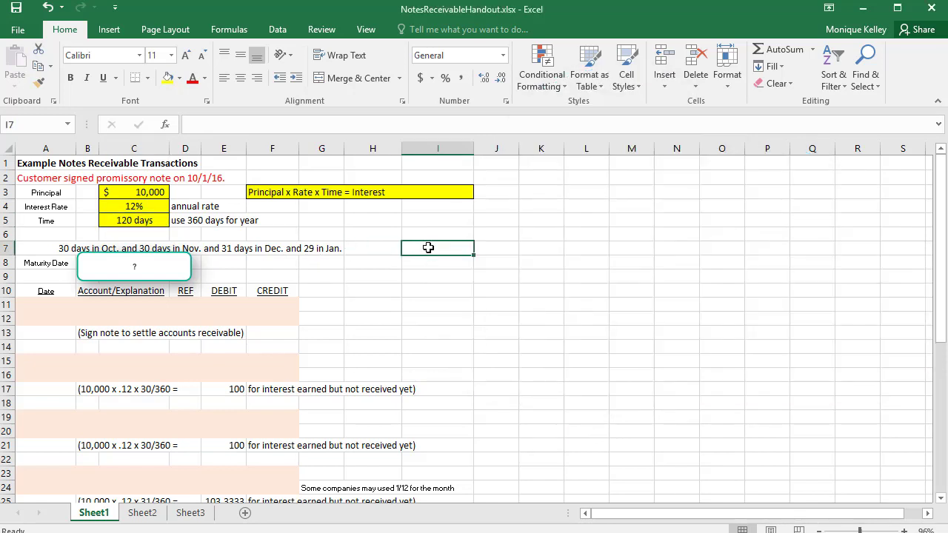
type("1/29/")
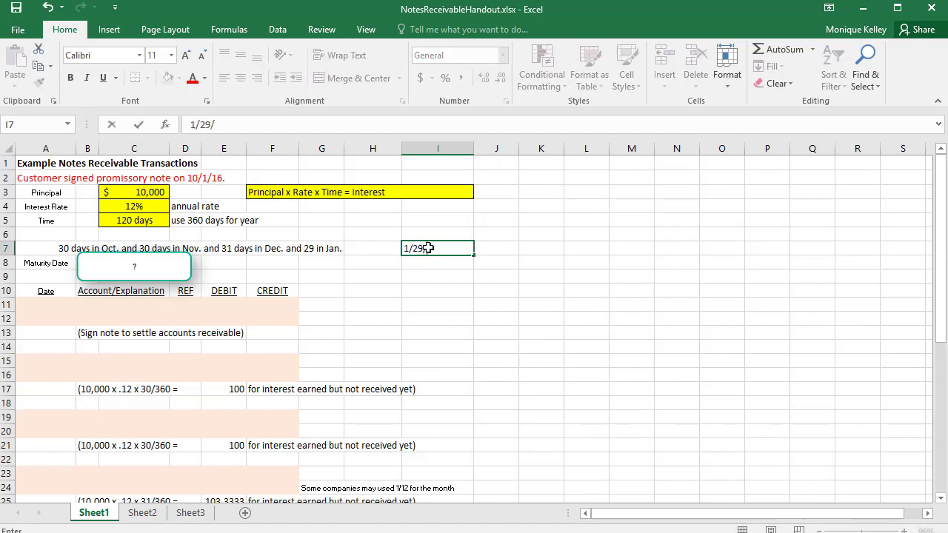
type("17")
key("Tab")
type("m")
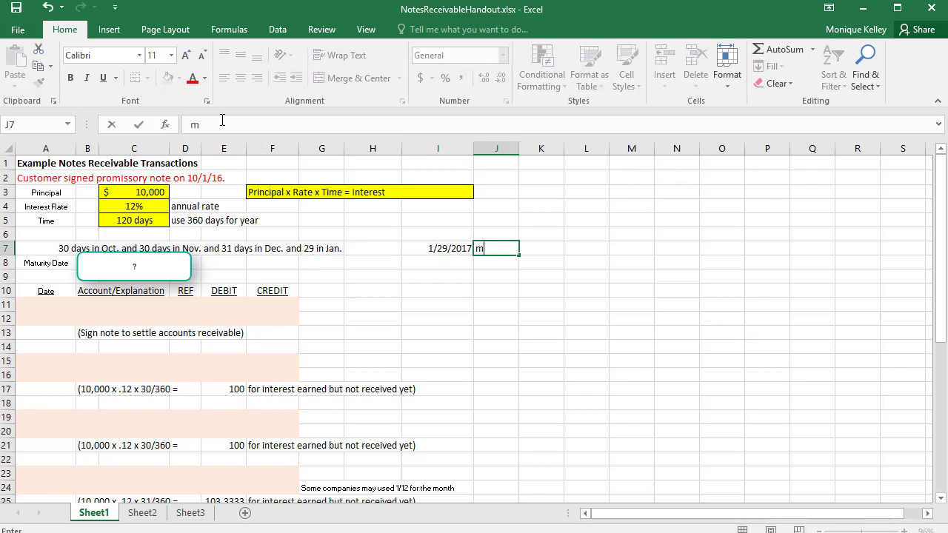
type("aturity")
key("Return")
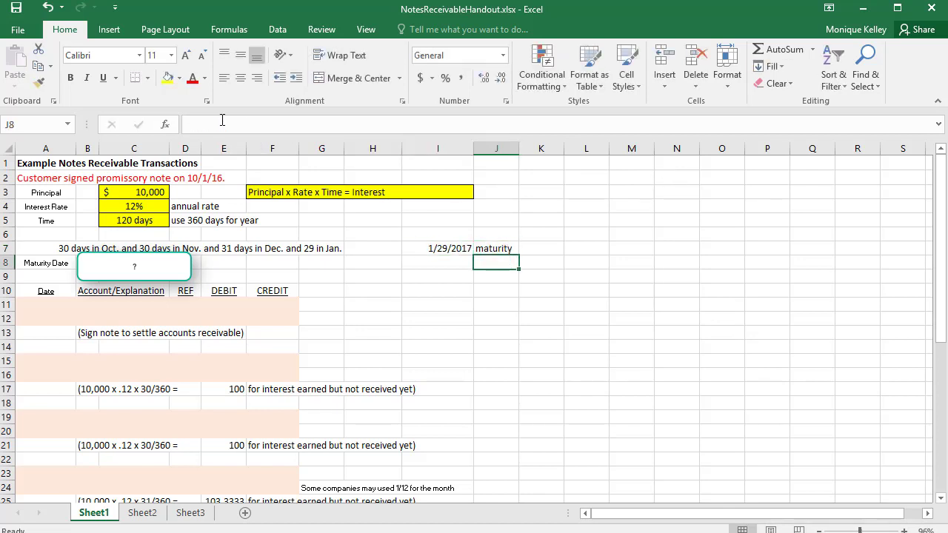
Enter 10/1/16 as the date of the first journal entry in A11
left_click(41, 310)
left_click_drag(40, 311, 195, 346)
left_click_drag(294, 333, 324, 311)
left_click(43, 304)
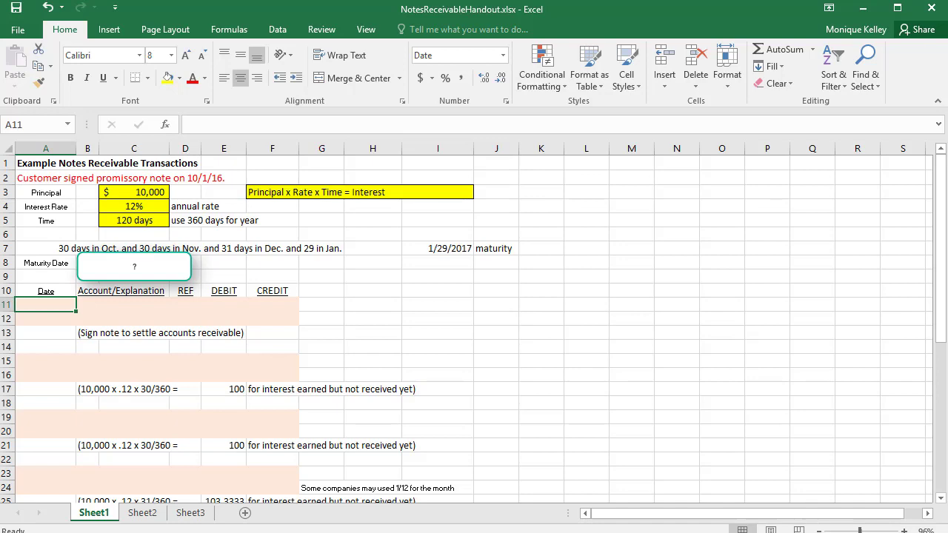
type("10/1")
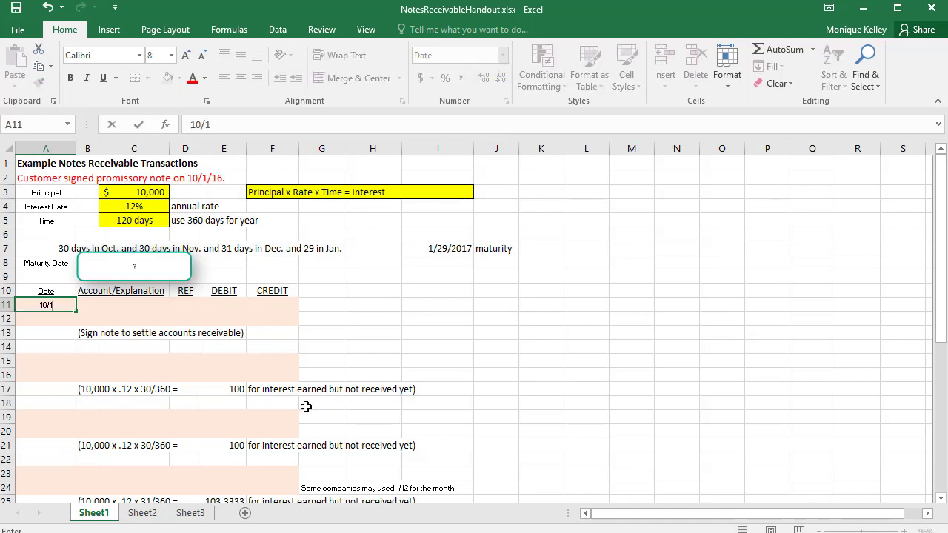
type("/16")
key("Return")
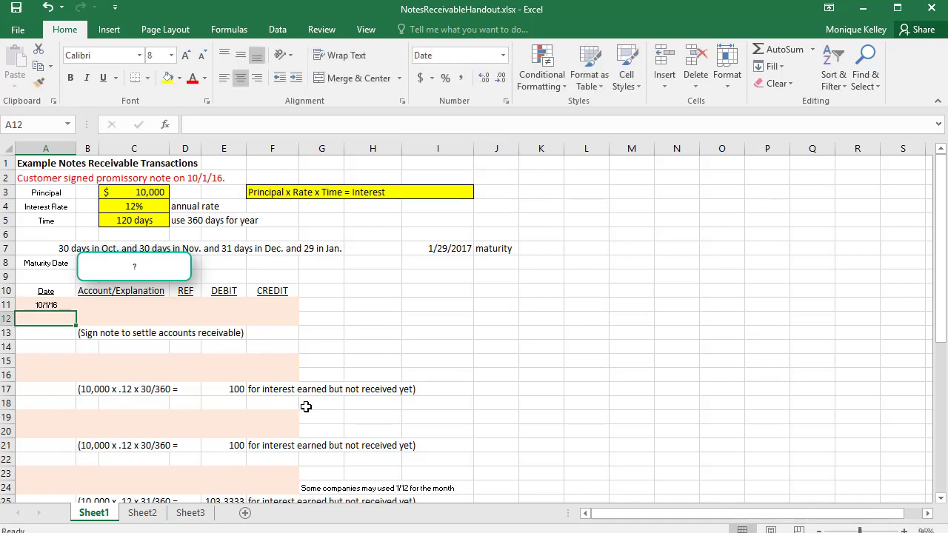
Enter "Notes Receiable" as the debited account in B11, with the ribbon collapsed and the sheet enlarged
key("ctrl+F1")
scroll(187, 404, "up", 8)
left_click(188, 405)
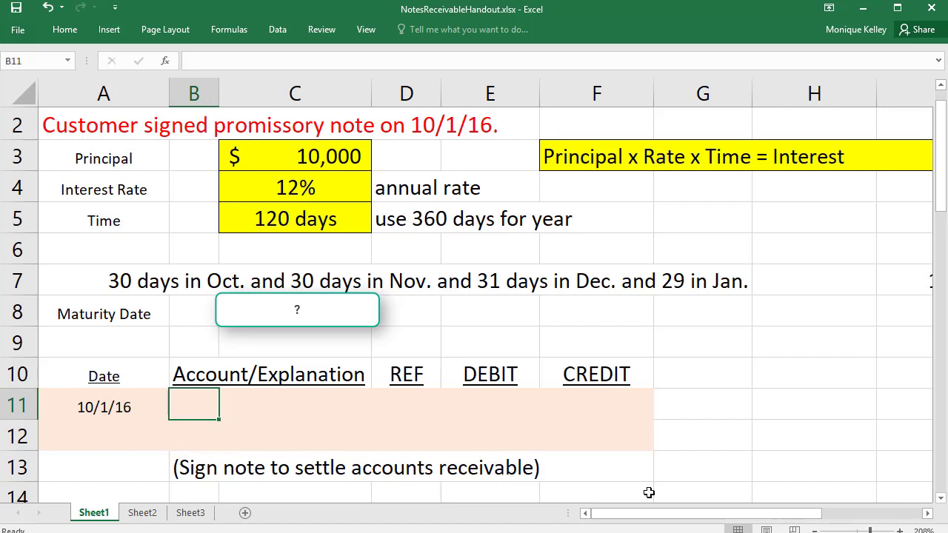
type("Note")
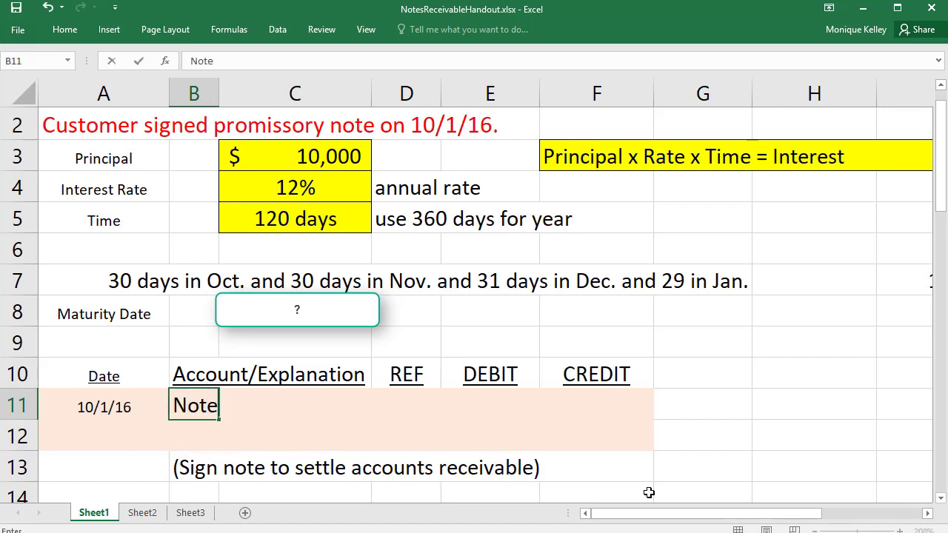
type("s Receiable")
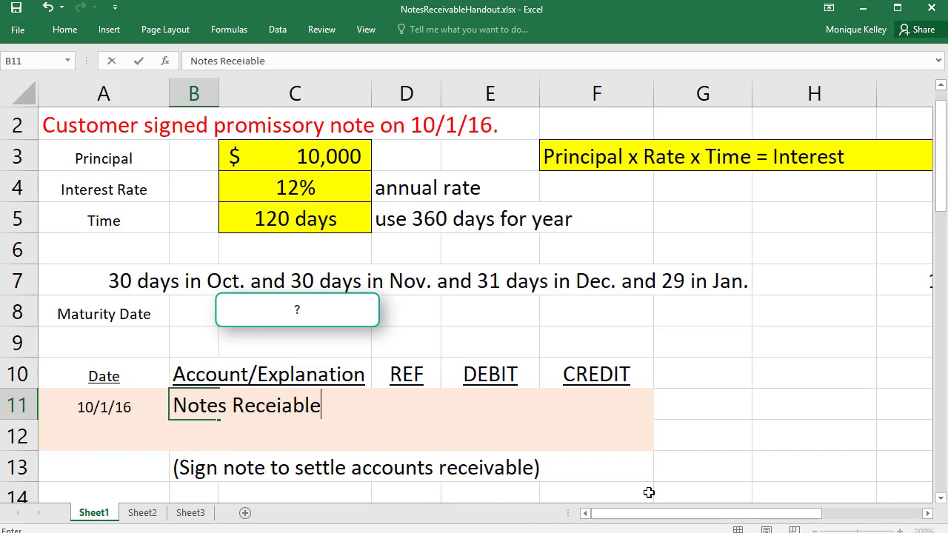
Record a debit of 10,000 in E11 for the 10/1/16 note entry
key("Tab")
key("Tab")
key("Tab")
key("shift+Tab")
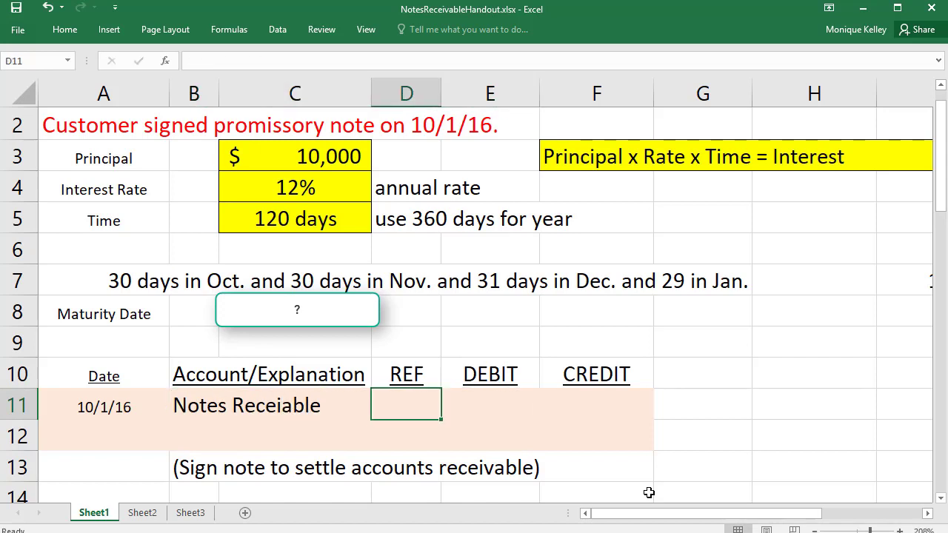
key("Tab")
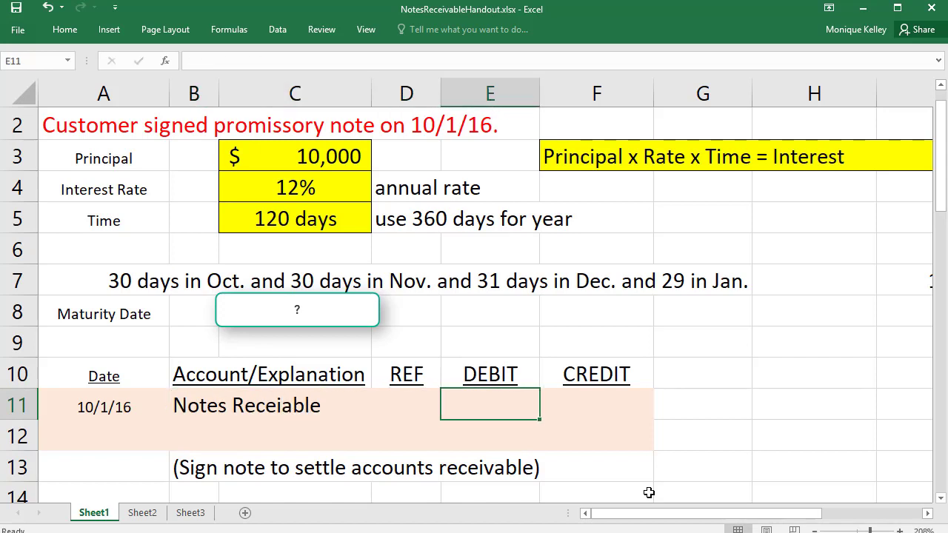
type("10,00")
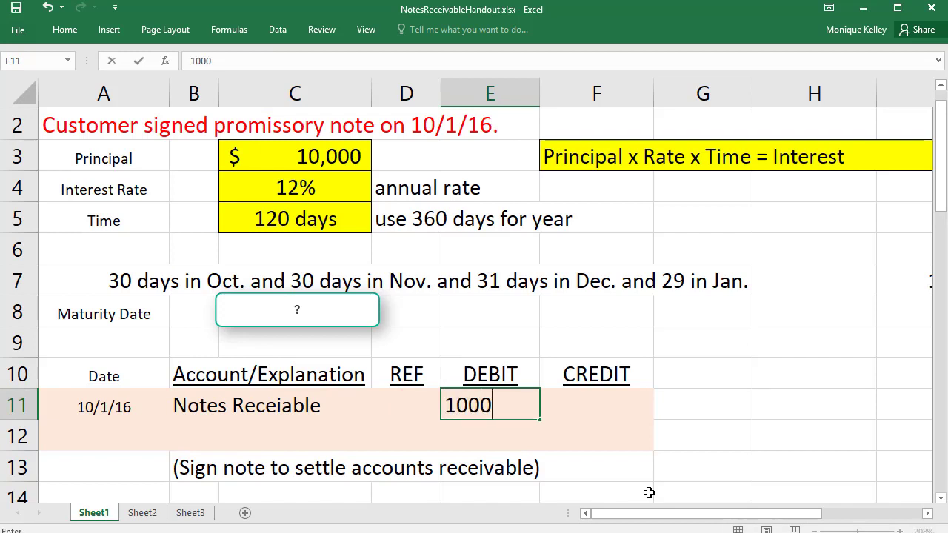
type("0")
key("Return")
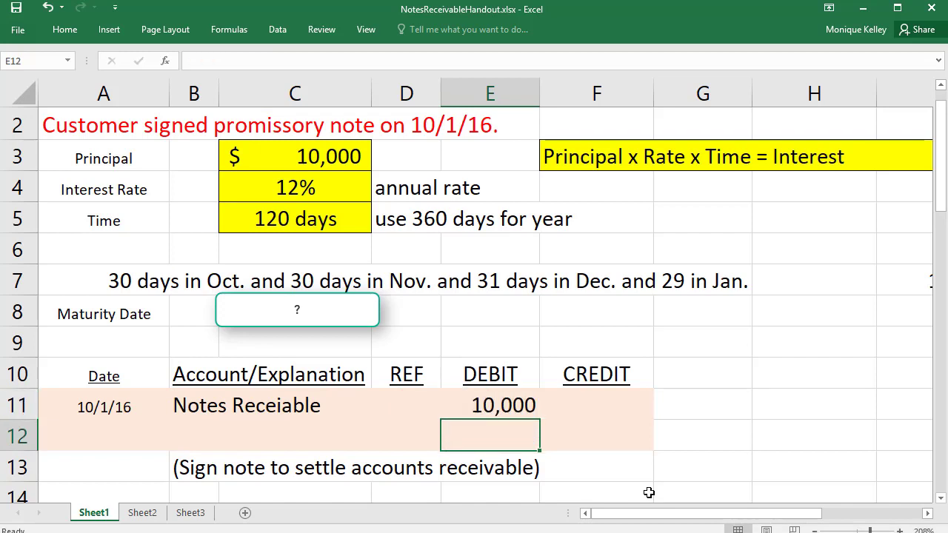
Enter "Accounts Receivable" as the indented credited account in C12
key("shift+Tab")
key("shift+Tab")
key("shift+Tab")
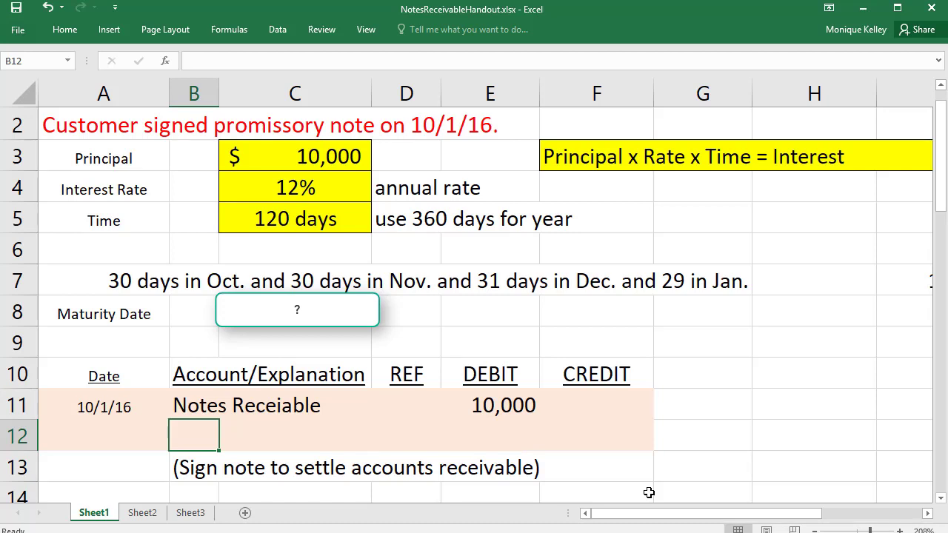
key("Tab")
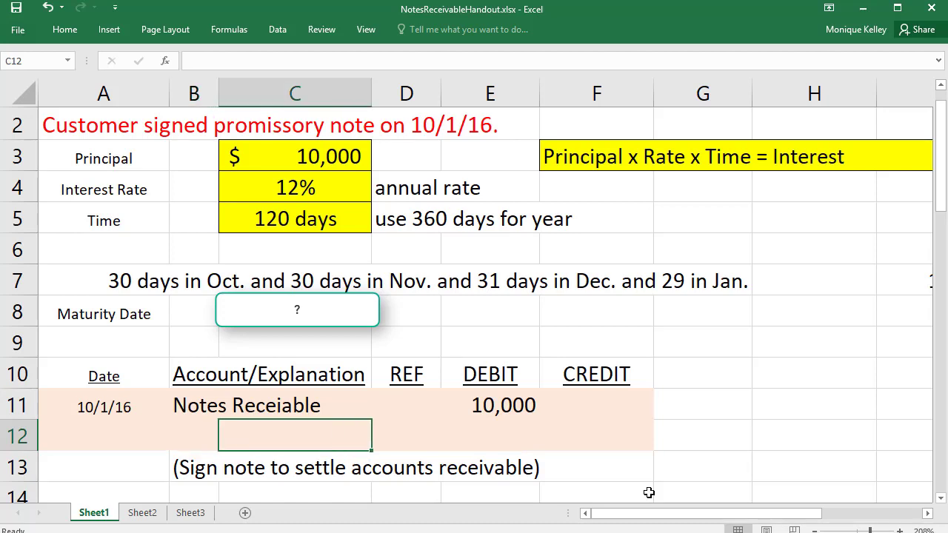
type("Account")
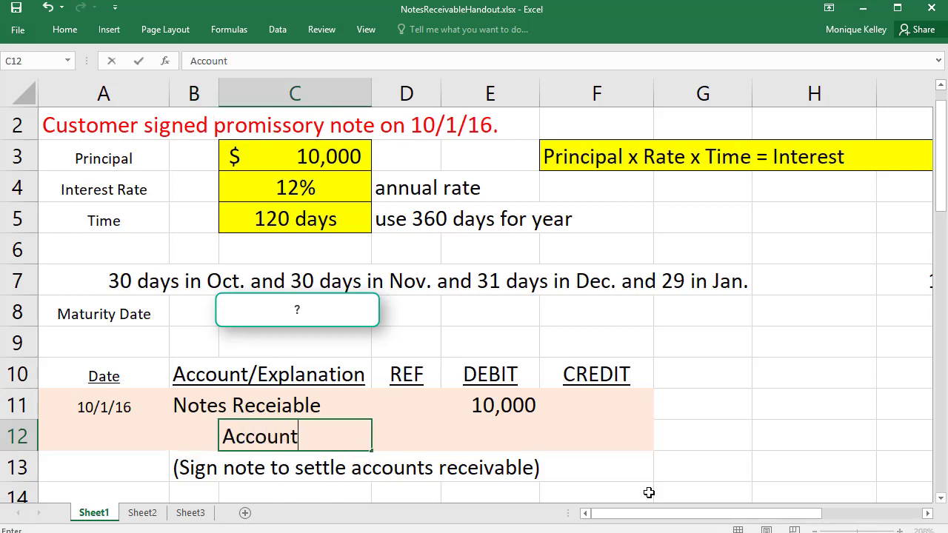
type("in")
type(" C")
key("BackSpace")
type("Recei")
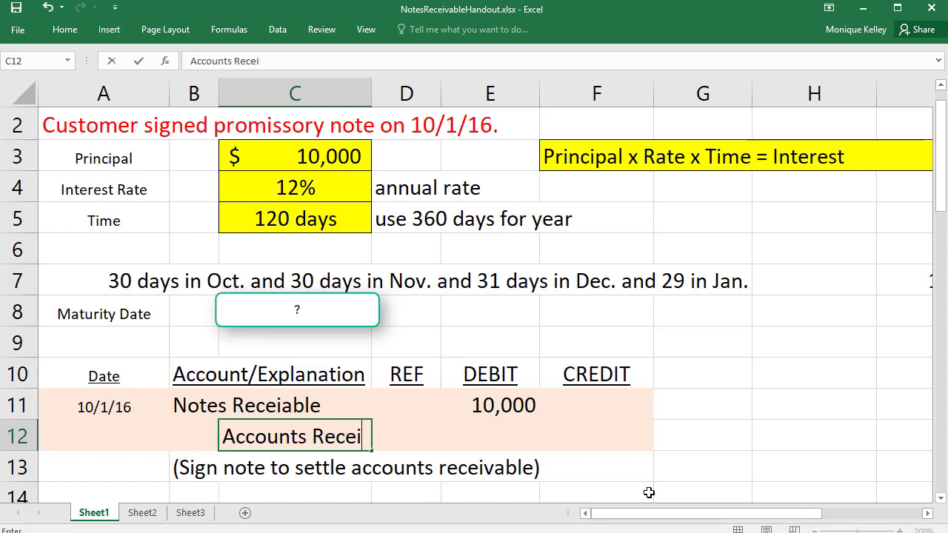
type("vable")
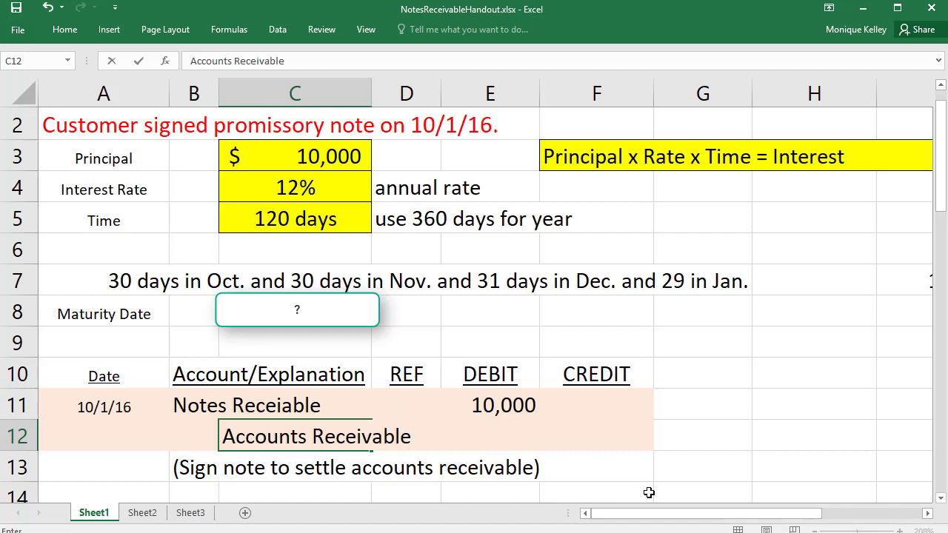
Record a credit of 10,000 in F12 for the accounts receivable line
key("Tab")
key("Tab")
key("Tab")
type("10000")
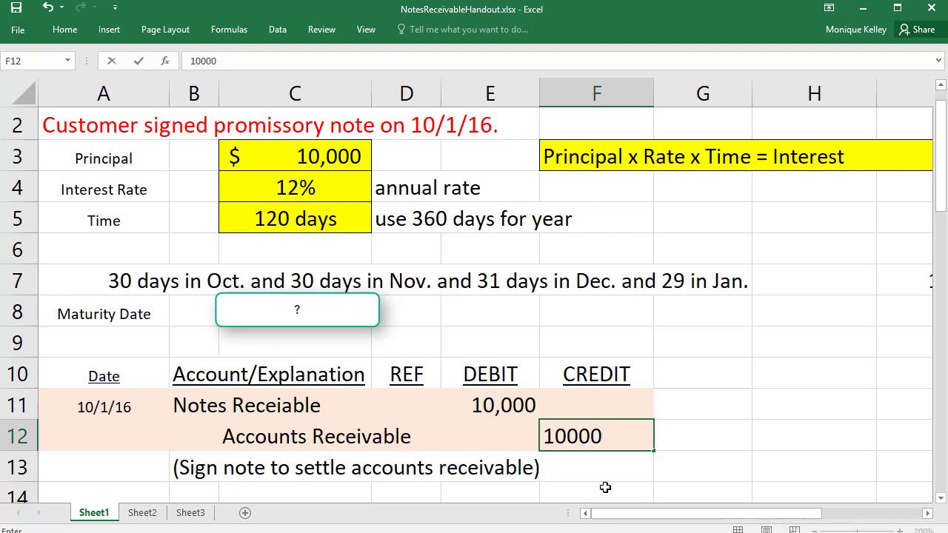
key("Return")
key("Up")
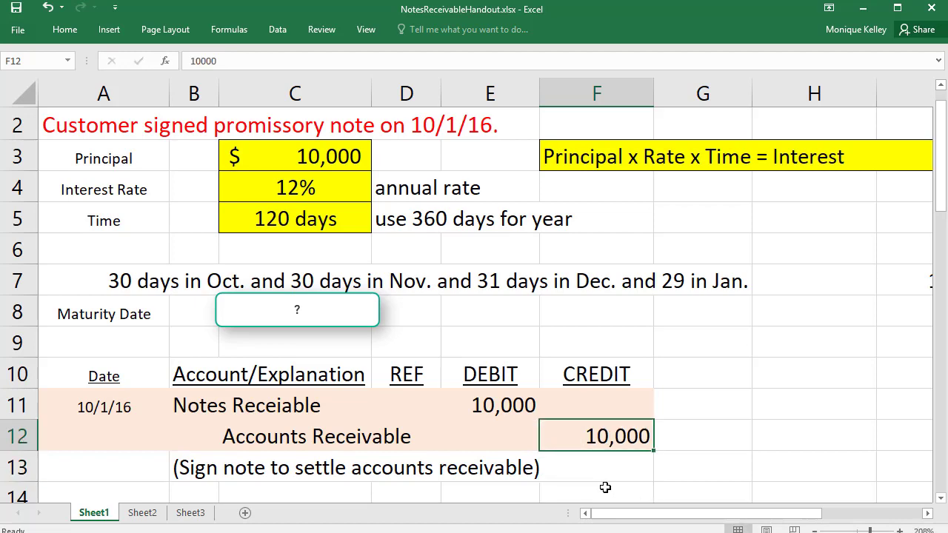
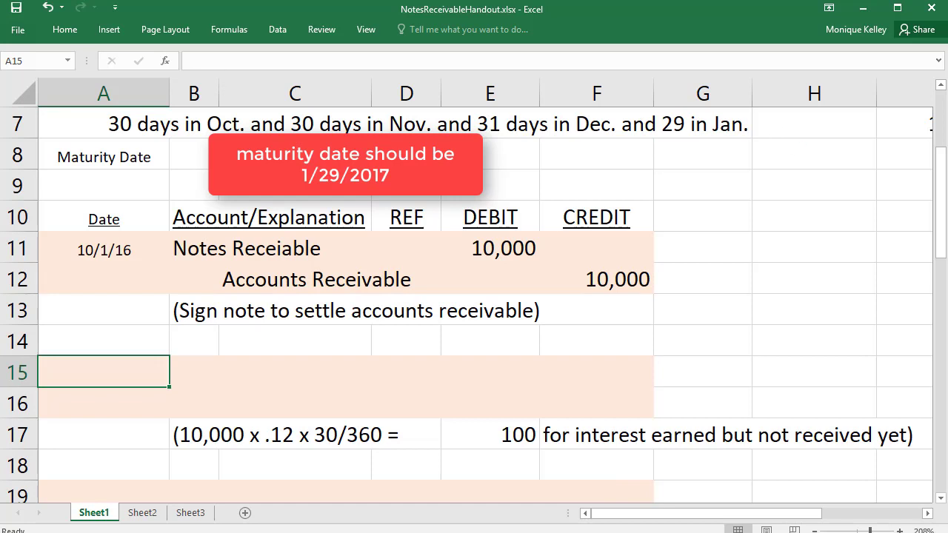
Fill in the note's maturity date in C8 as 1/29/2017
left_click(295, 154)
type("1/29/2017")
key("Return")
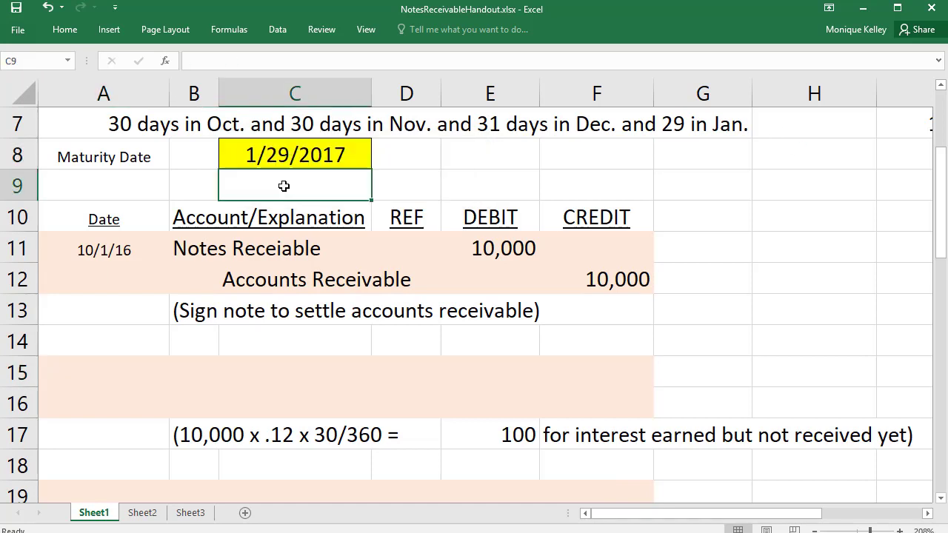
Enter 10/31/16 as the date of the second journal entry in A15
key("Down")
key("Down")
key("Down")
key("Down")
key("Down")
key("Down")
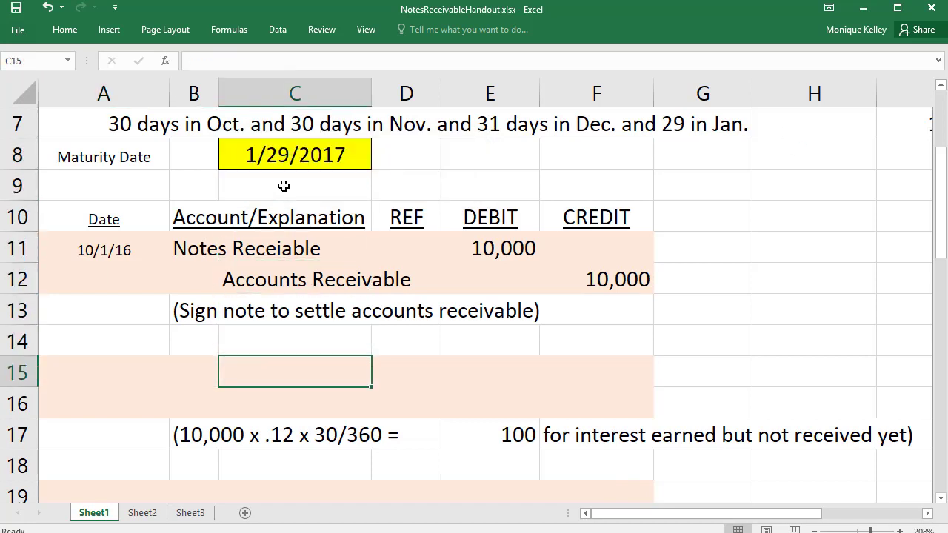
key("Left")
key("Left")
type("10/")
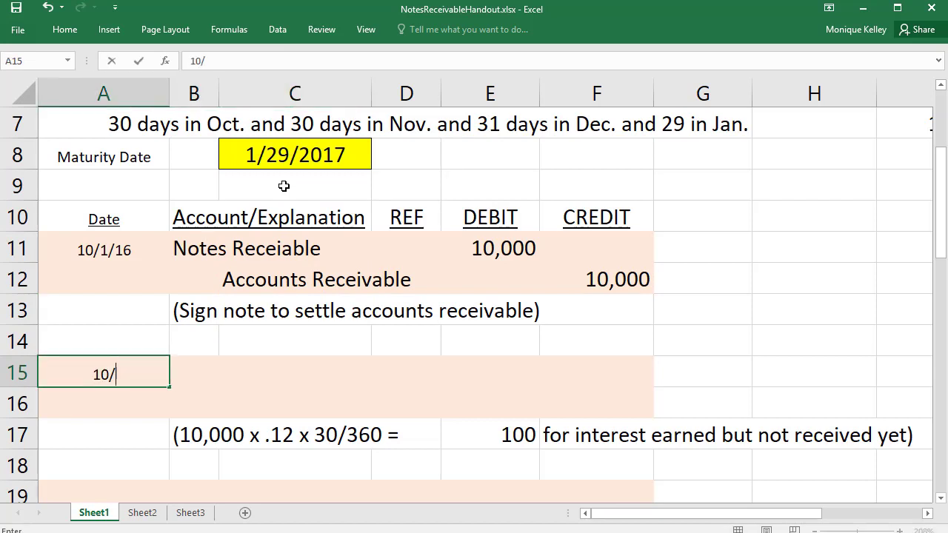
type("31/1")
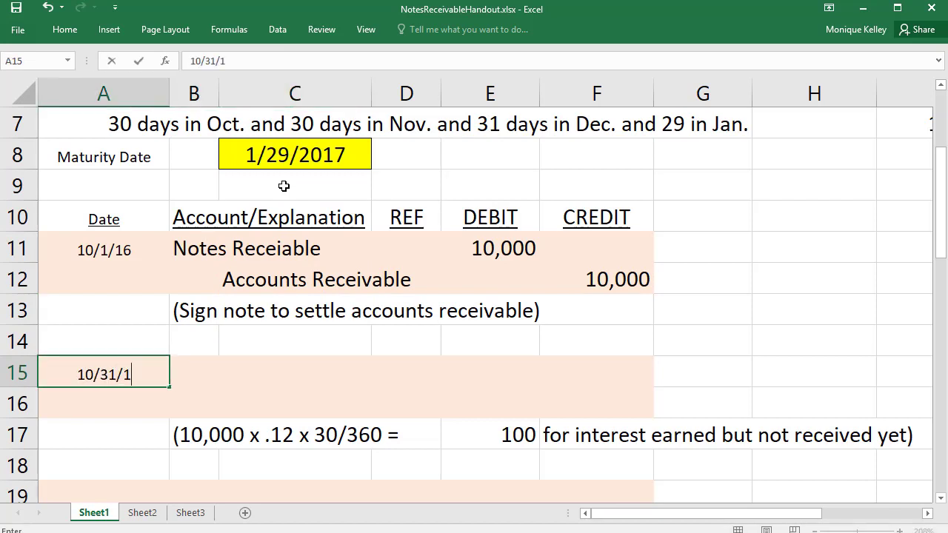
type("6")
key("Return")
Enter "Interest Receivable" in B15 as the debited account of the 10/31/16 journal entry
key("Right")
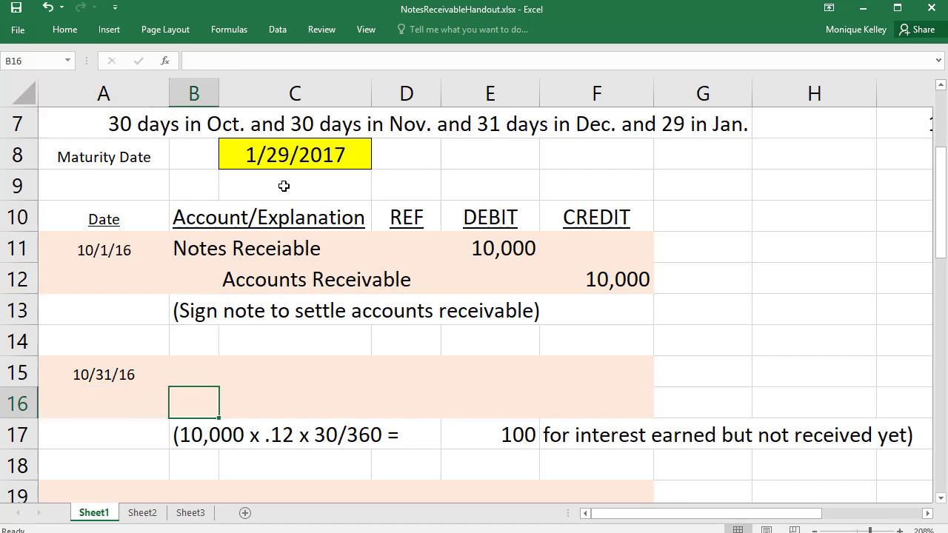
key("Up")
type("In")
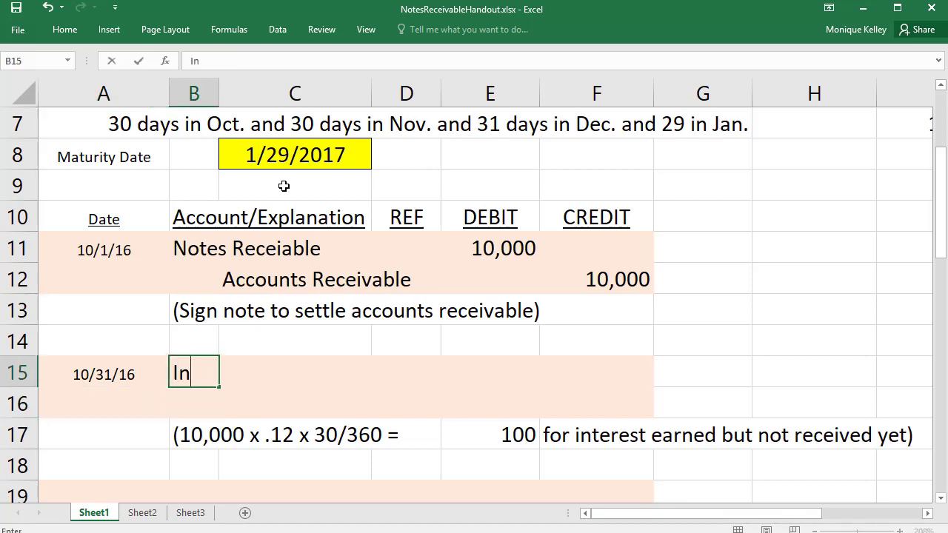
type("terest")
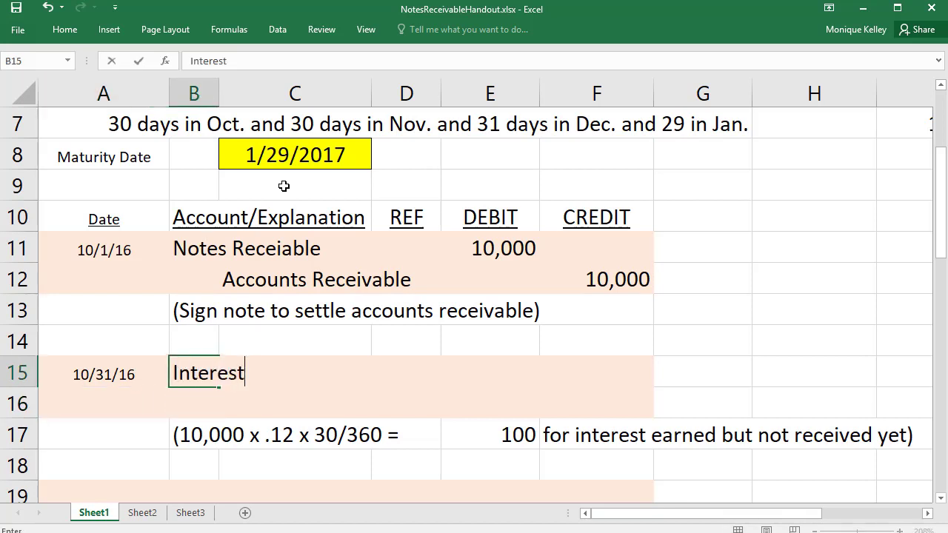
type(" Receiv")
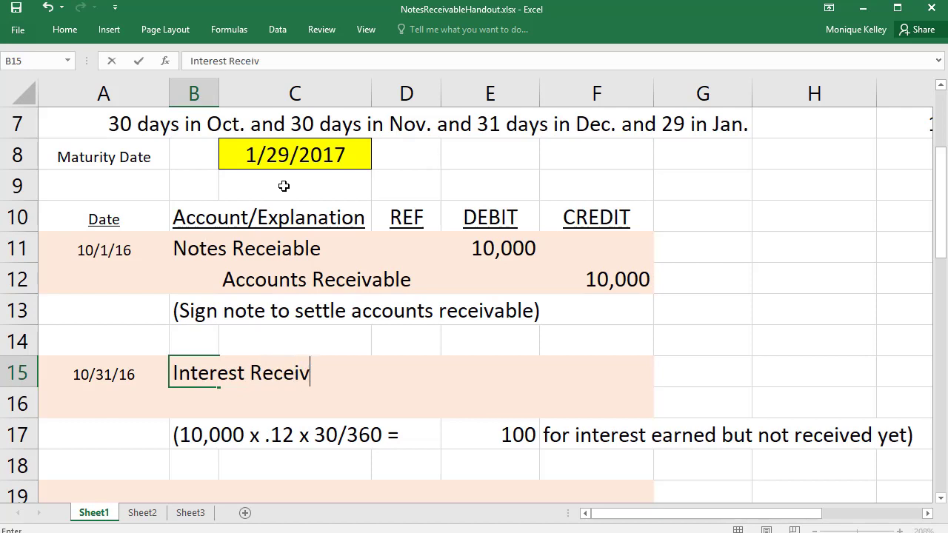
type("able")
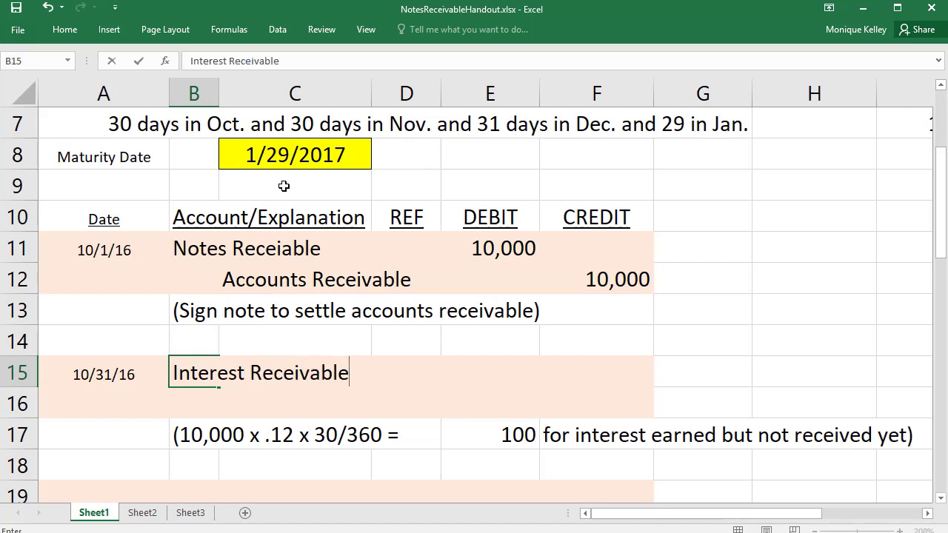
Enter "Interest Revenue" in C16 as the indented credited account of the 10/31/16 entry
key("Return")
key("Tab")
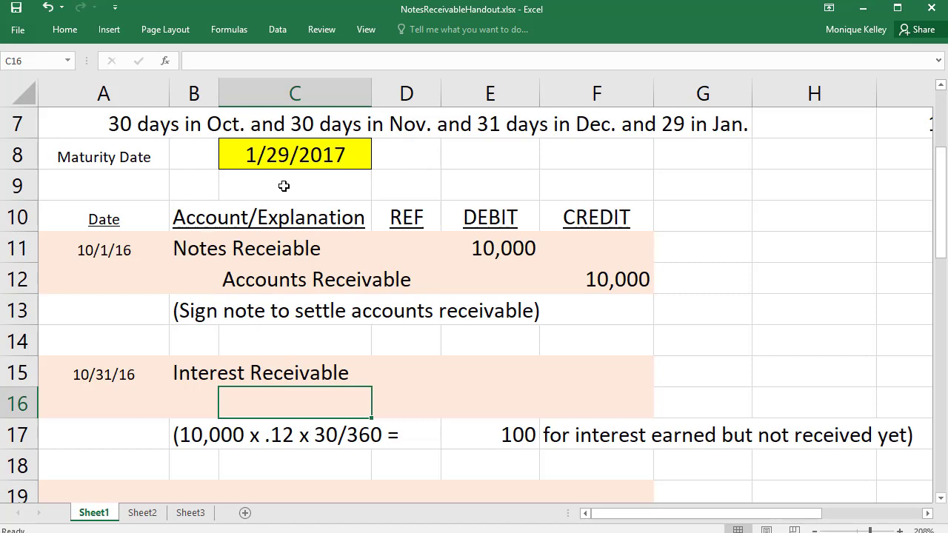
type("Int")
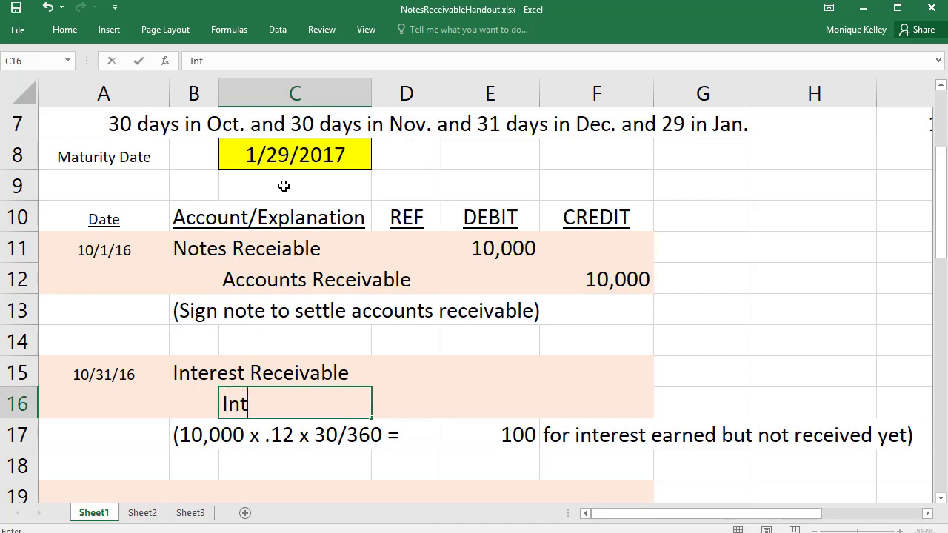
type("erest")
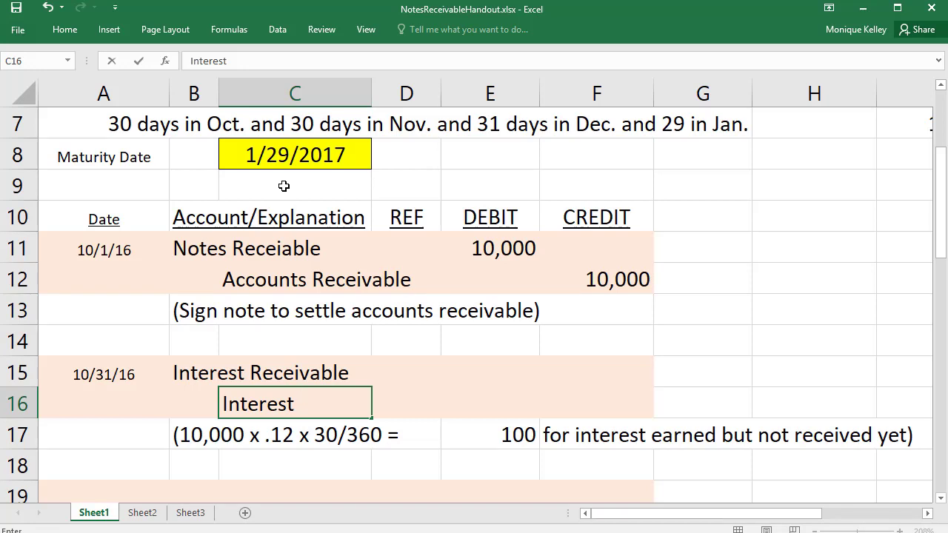
type(" Revenue")
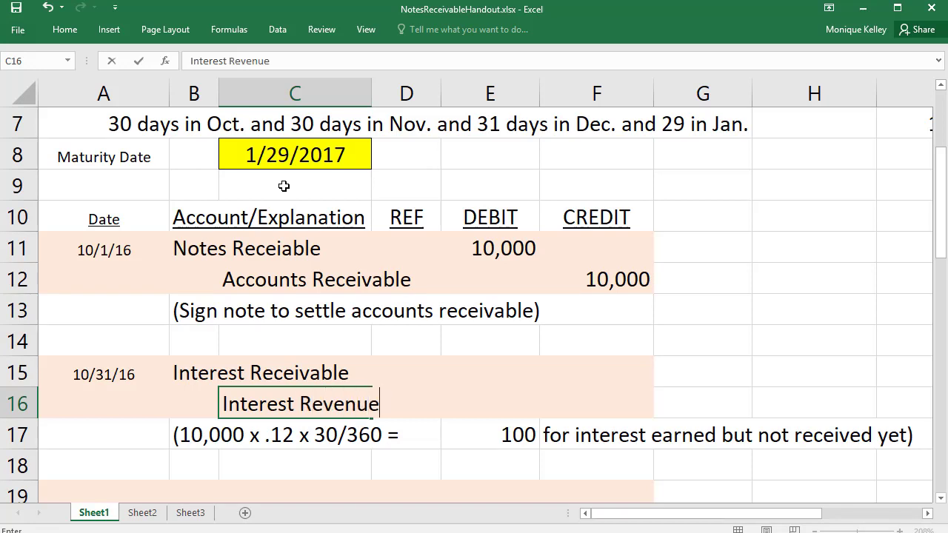
Put a question mark placeholder in E15 for the interest receivable debit amount
key("Right")
key("Up")
key("Right")
key("Right")
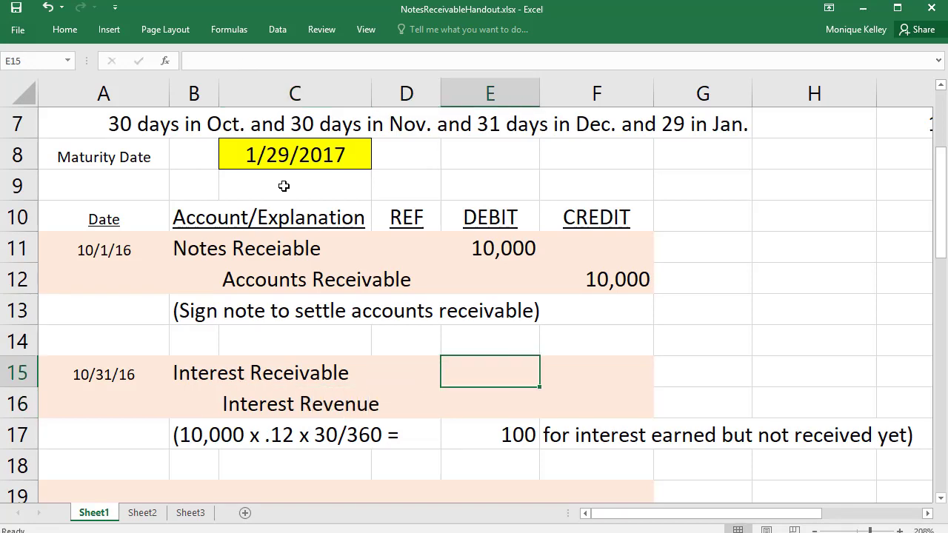
key("Left")
type("3")
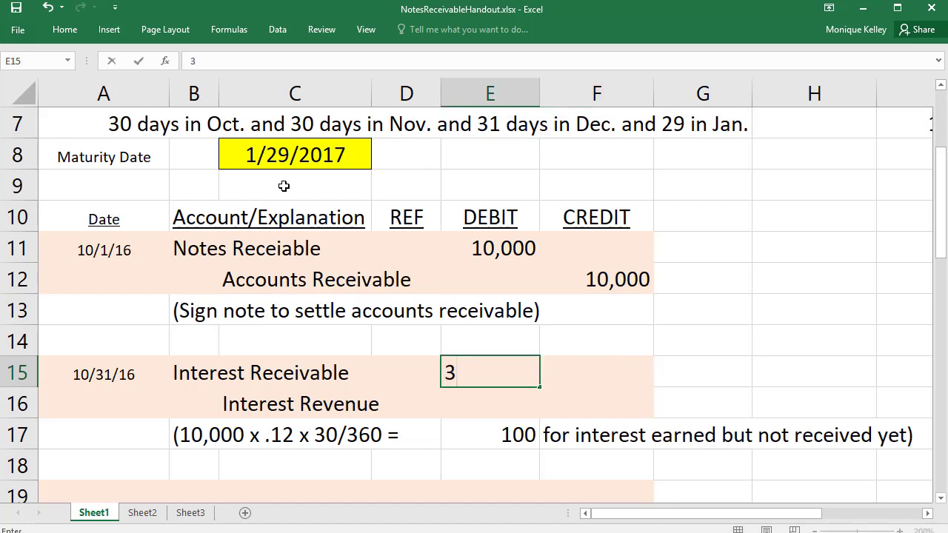
key("BackSpace")
type("?")
key("Return")
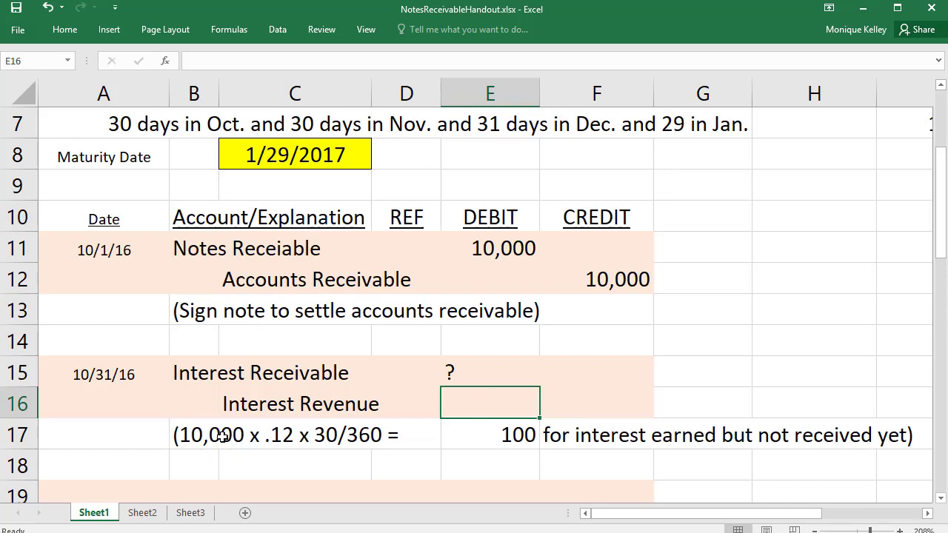
Check the interest calculation in row 17 against the note's terms and record a debit of 100 in E15 for interest receivable
scroll(285, 444, "up", 2)
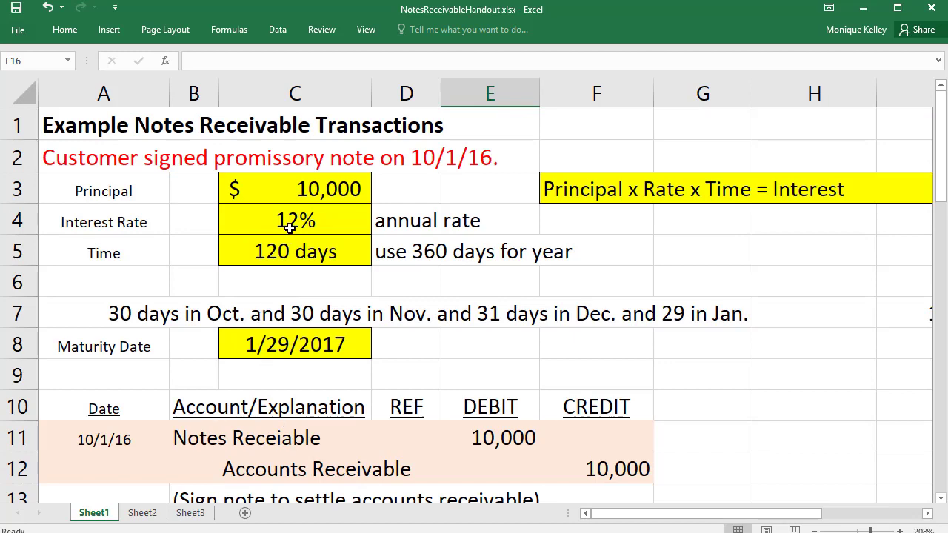
scroll(292, 289, "down", 1)
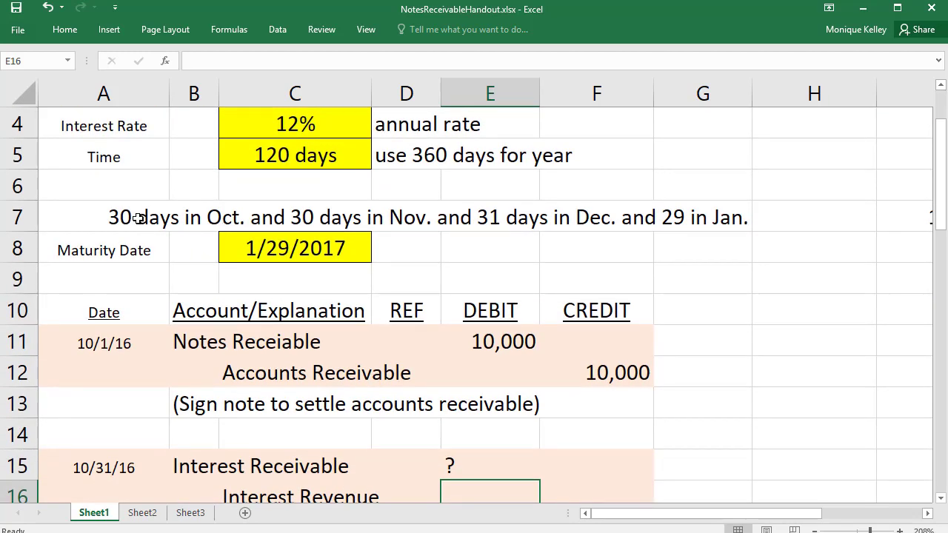
scroll(343, 322, "down", 3)
scroll(330, 314, "up", 1)
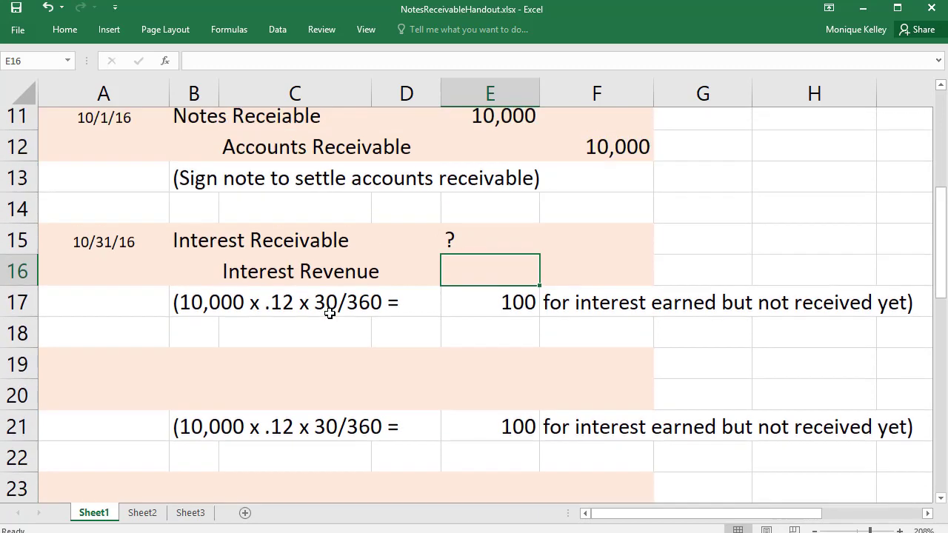
scroll(330, 313, "up", 1)
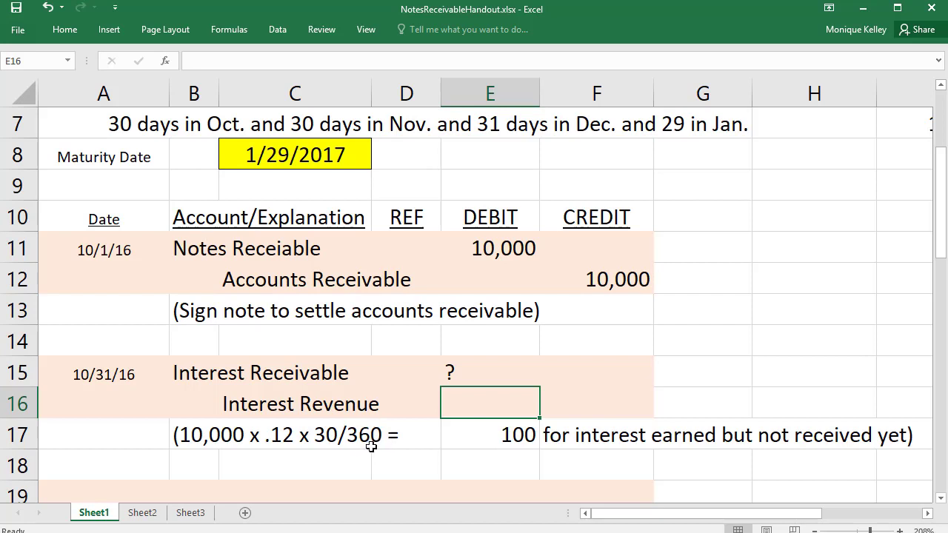
left_click(467, 437)
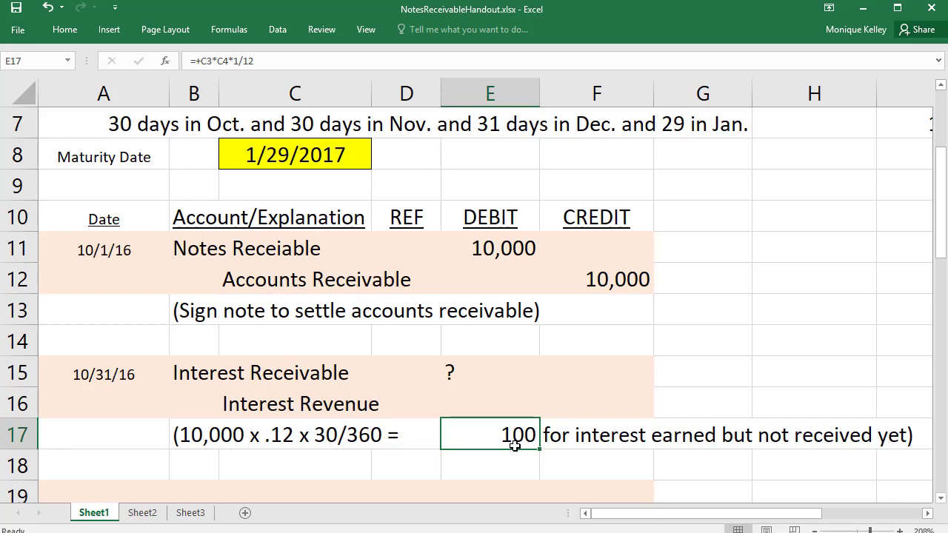
left_click(477, 371)
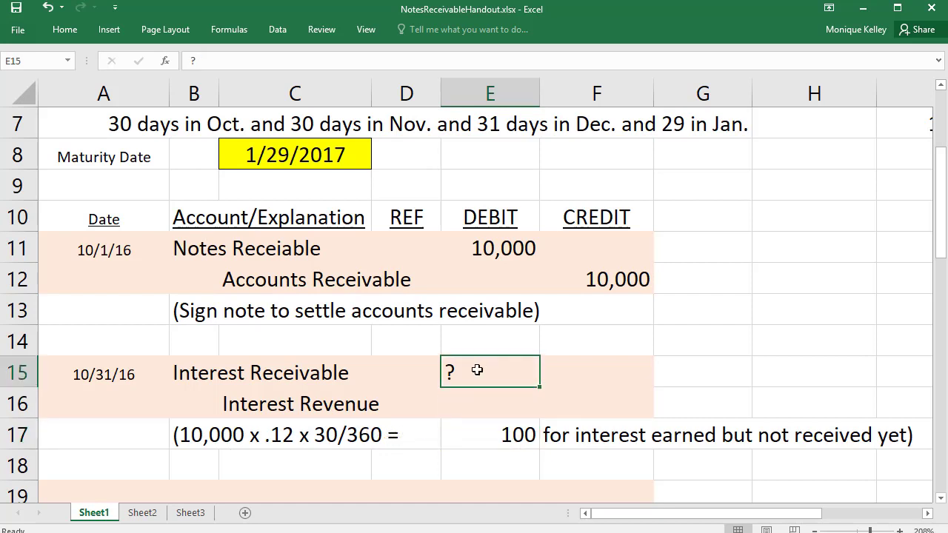
type("100")
key("Return")
Record a credit of 100 in F16 for the October interest revenue line
key("Right")
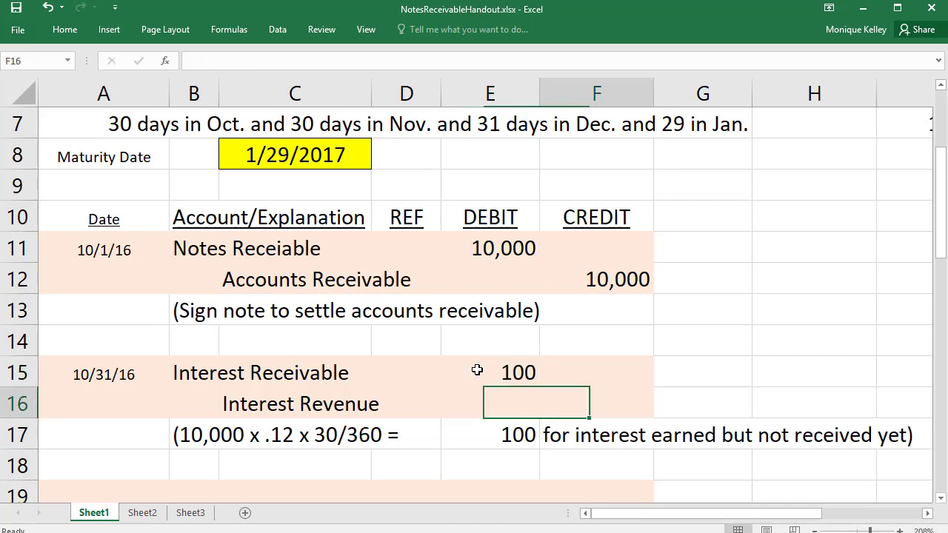
type("100")
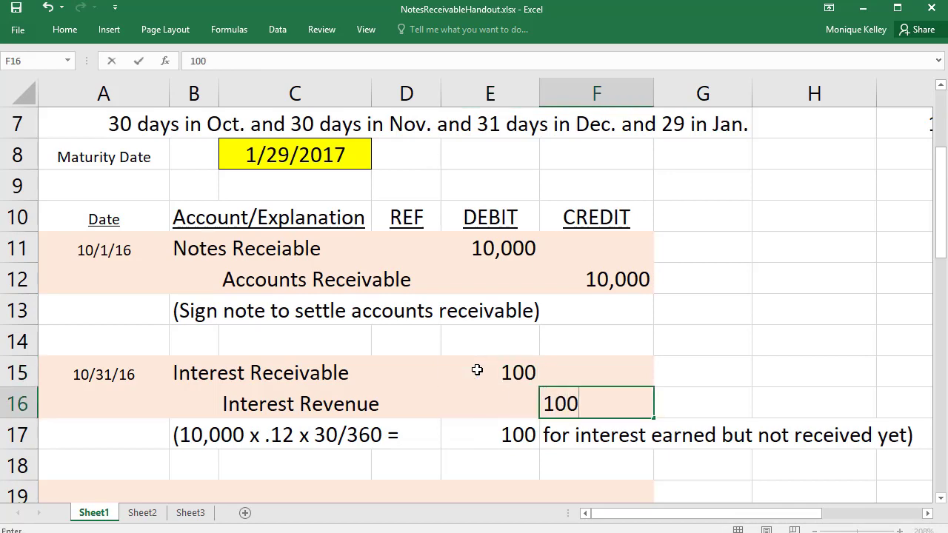
left_click(477, 370)
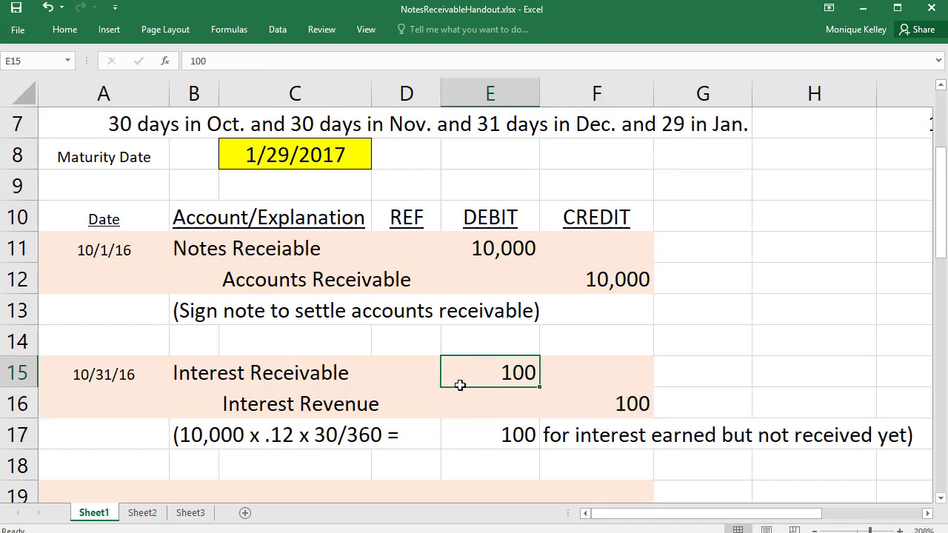
Enter 11/30/16 in A19 as the date of the third journal entry
scroll(445, 400, "down", 1)
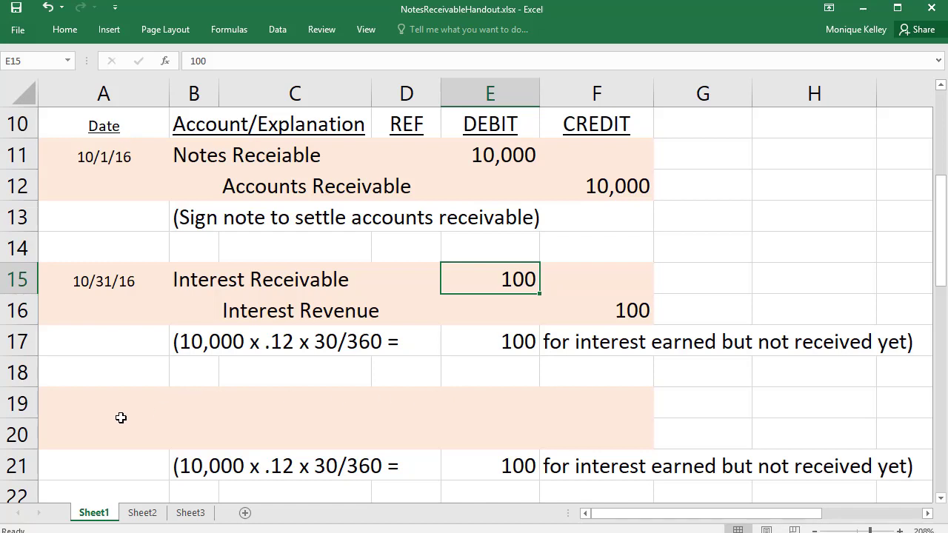
left_click(99, 403)
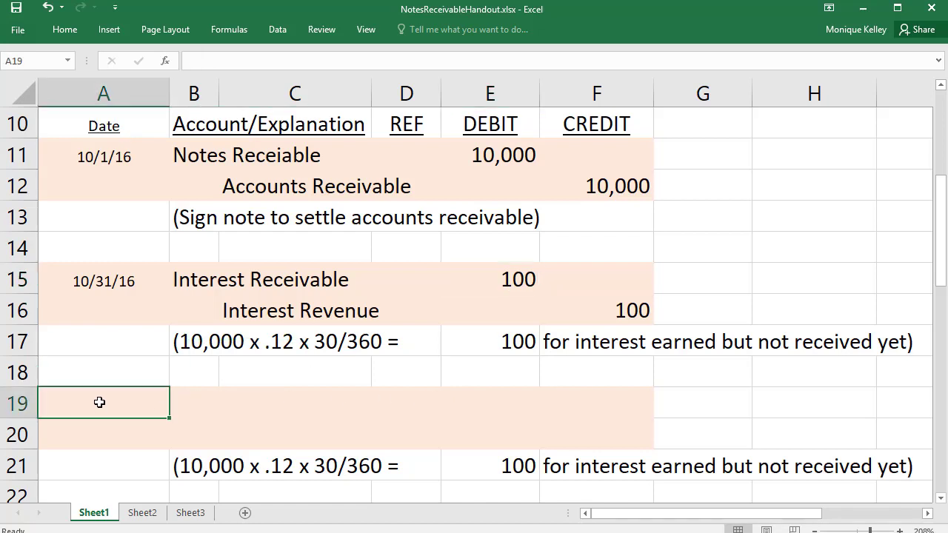
type("11")
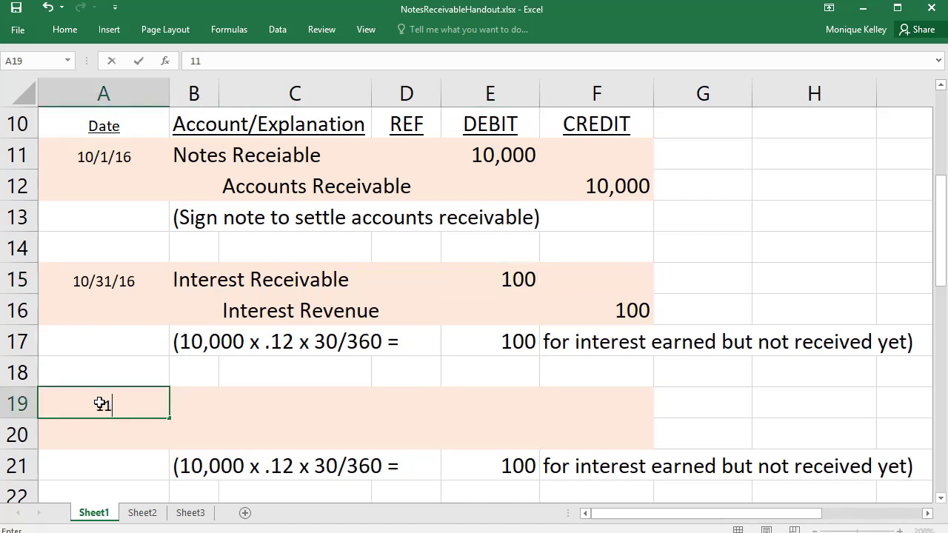
type("/30/16")
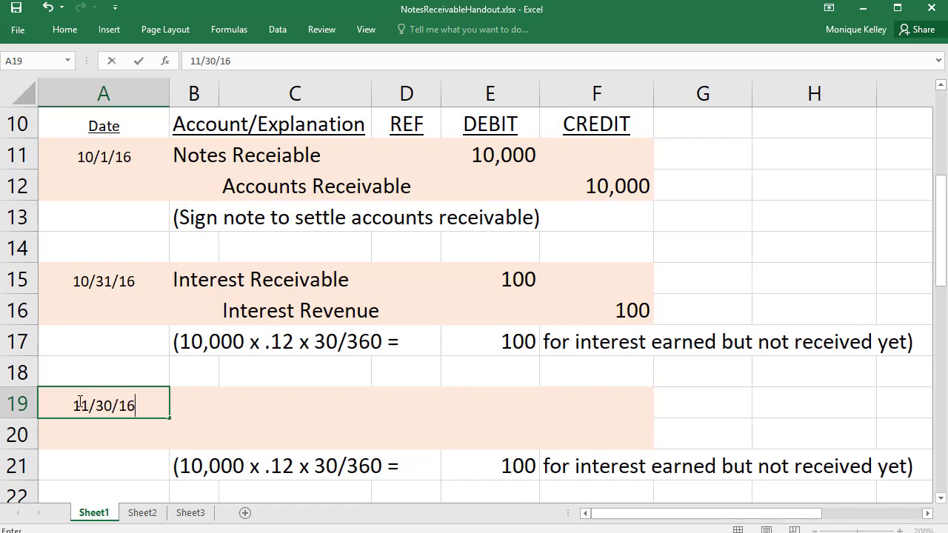
key("Return")
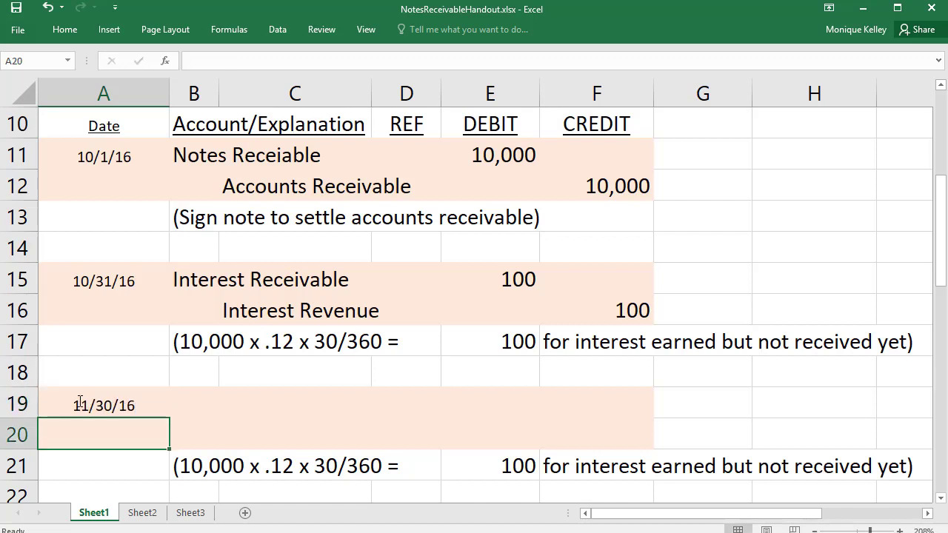
Enter "Interest Receivable" in B19 as the debited account of the 11/30/16 journal entry
key("Right")
key("Up")
type("Intere")
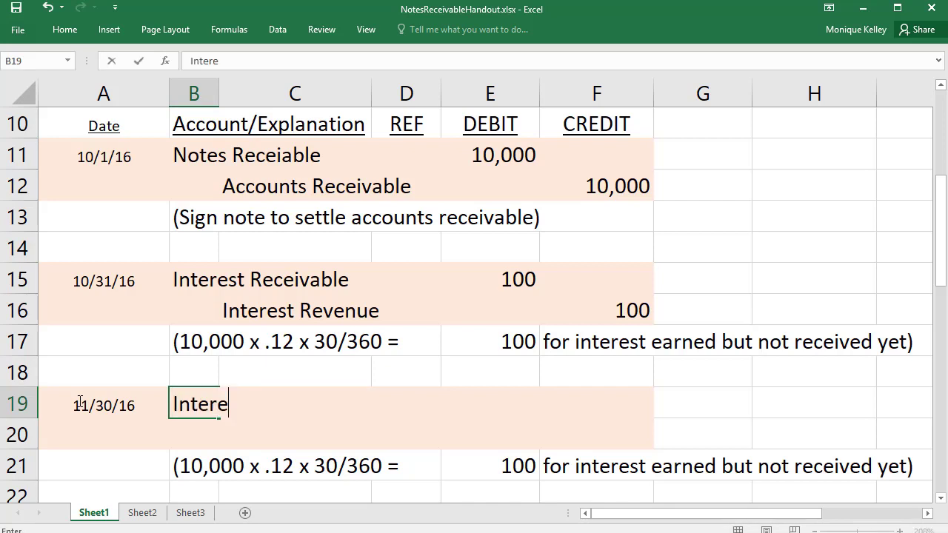
key("BackSpace")
type("est Receiva")
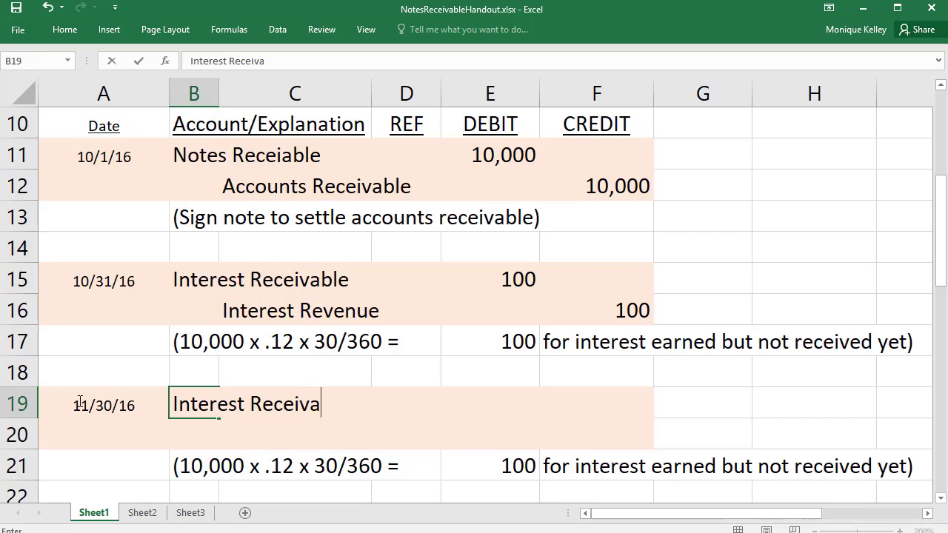
type("ble")
key("ctrl+Return")
Enter "Interest Revenue" in C20 as the indented credited account of the 11/30/16 entry
key("Down")
key("Right")
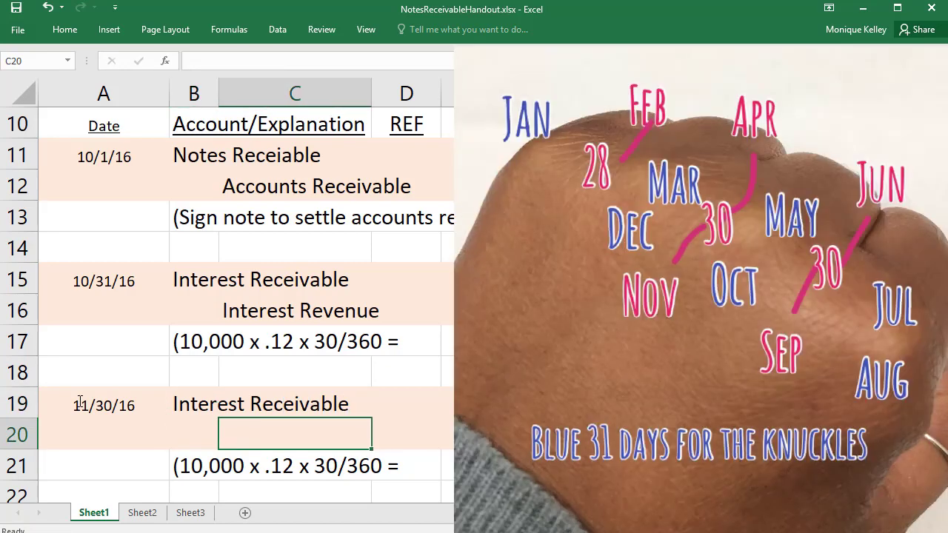
type("Inte")
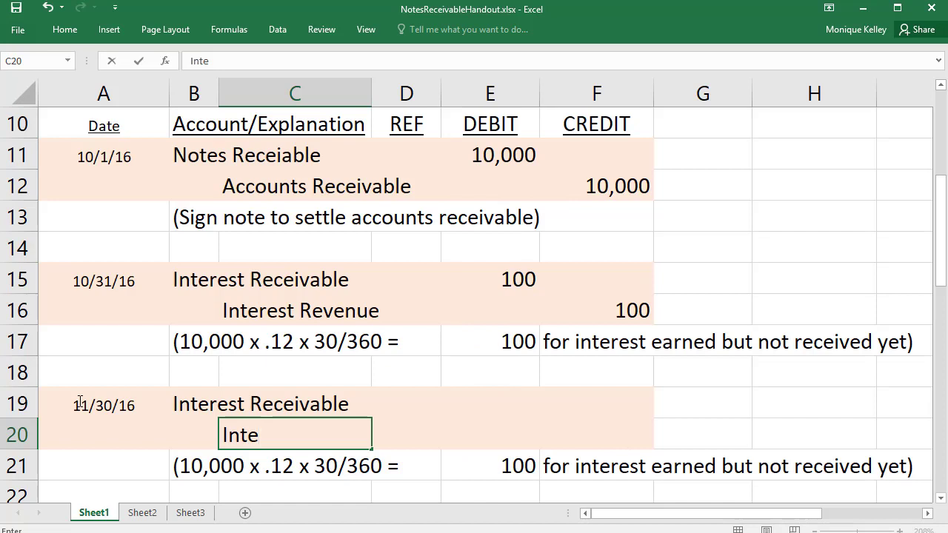
type("rest")
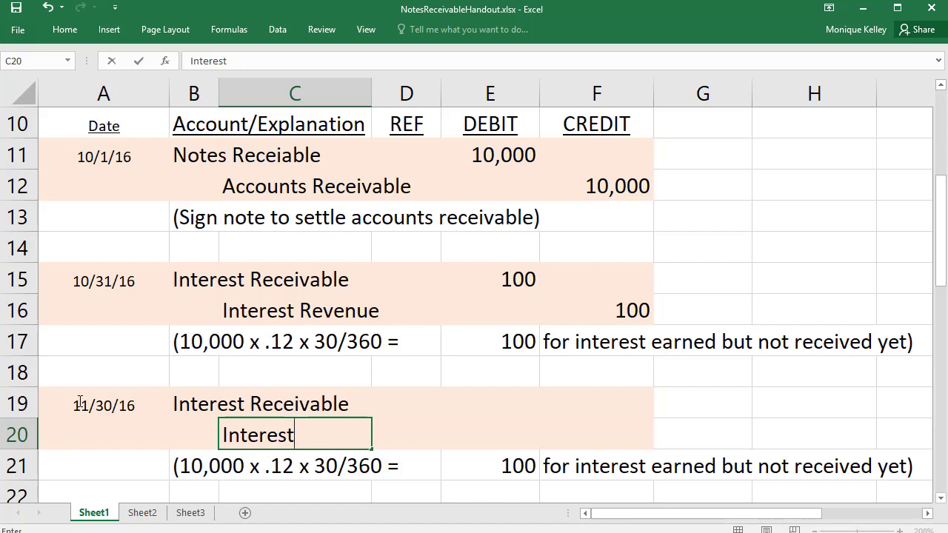
type(" Revenue")
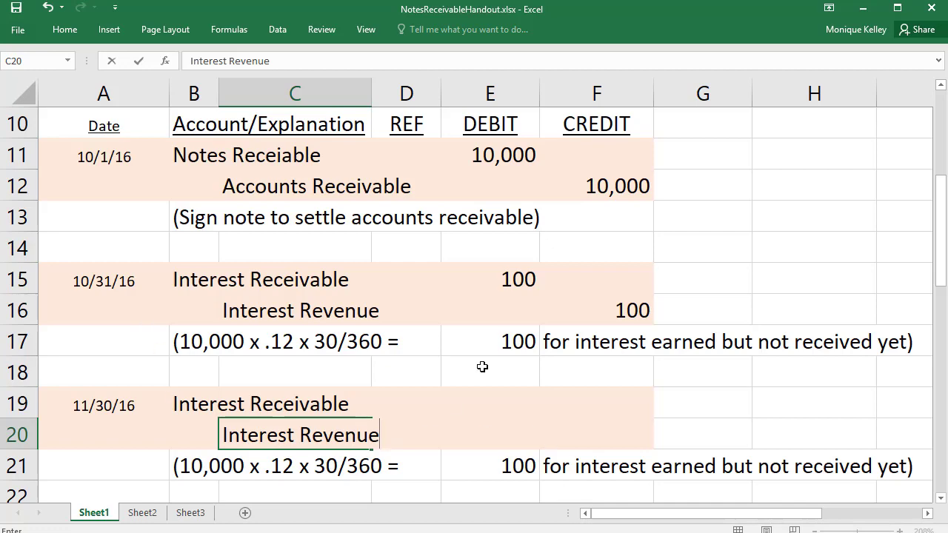
key("Return")
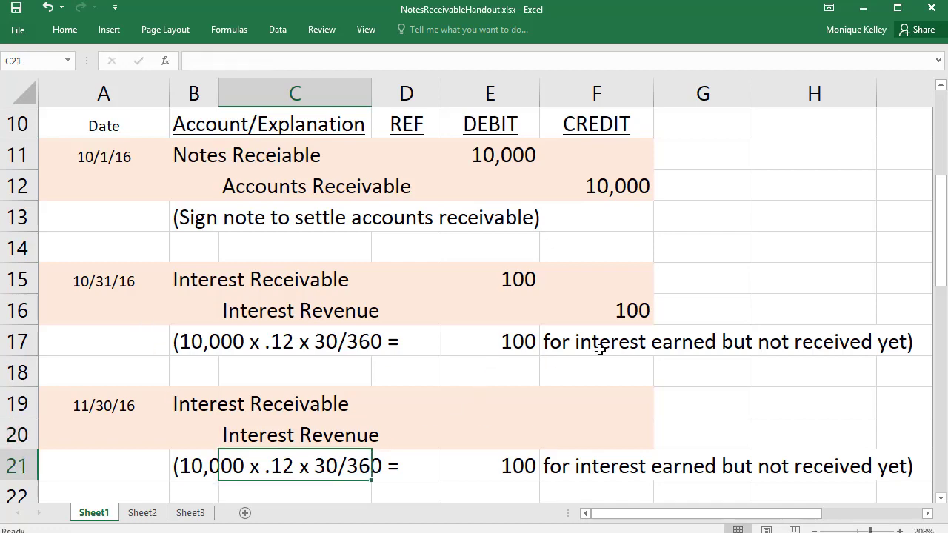
Check the note's principal, interest formula and days in November against the interest calculation in row 21
scroll(600, 345, "up", 3)
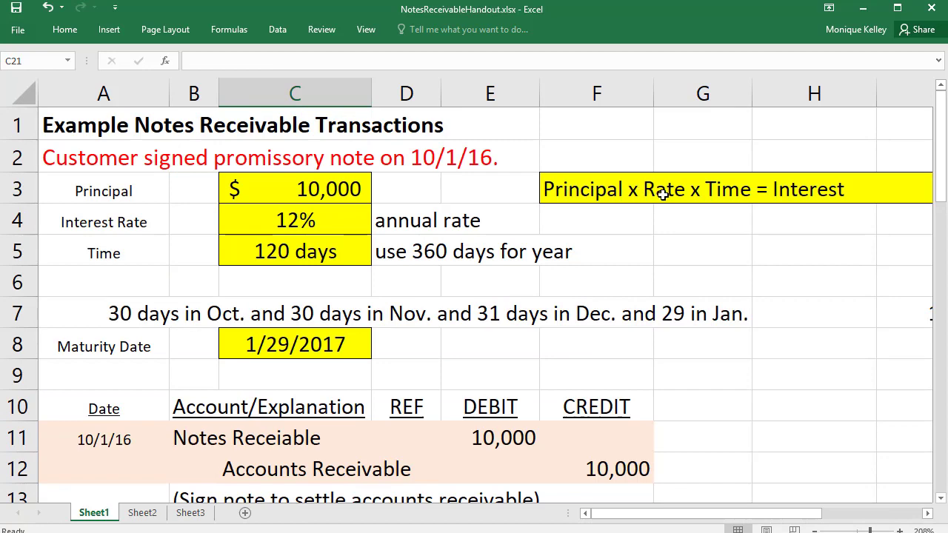
scroll(681, 431, "down", 4)
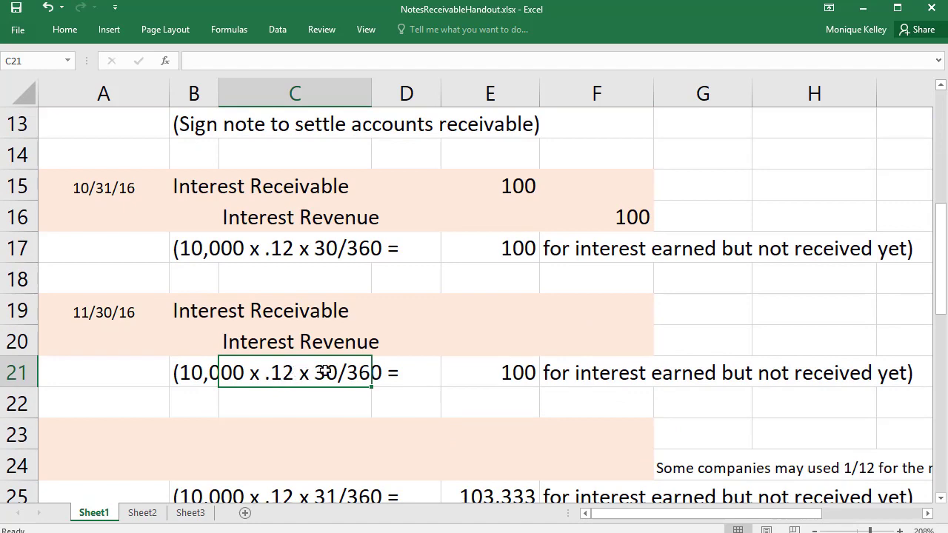
scroll(328, 341, "up", 3)
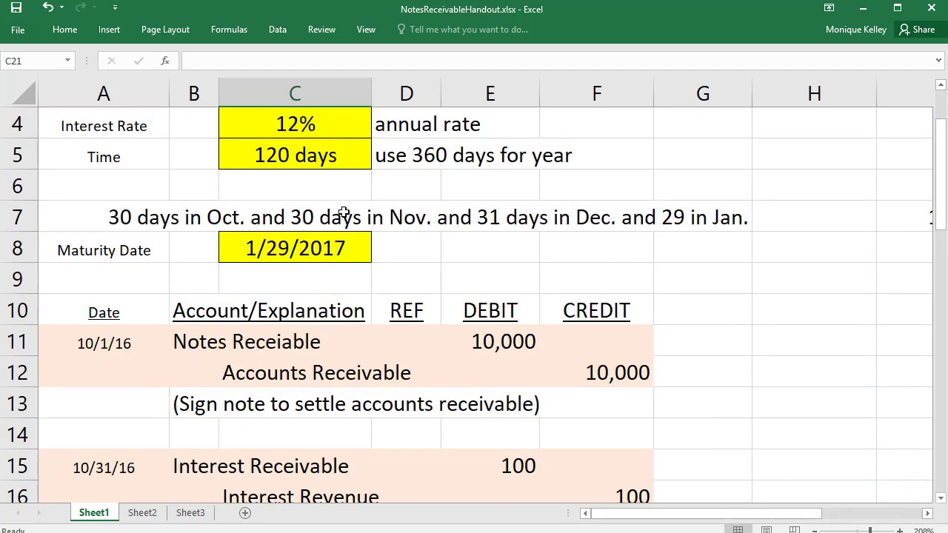
scroll(423, 452, "down", 2)
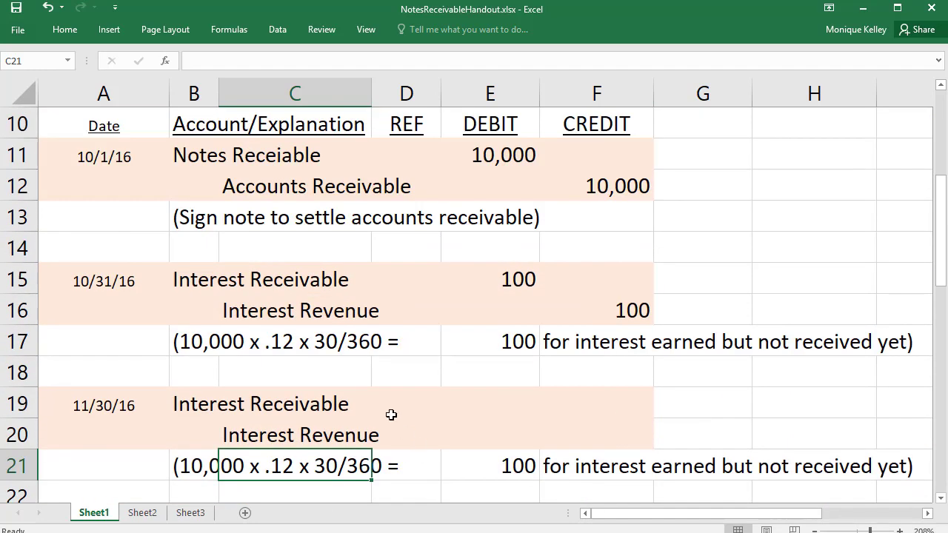
scroll(386, 411, "up", 2)
scroll(377, 405, "down", 1)
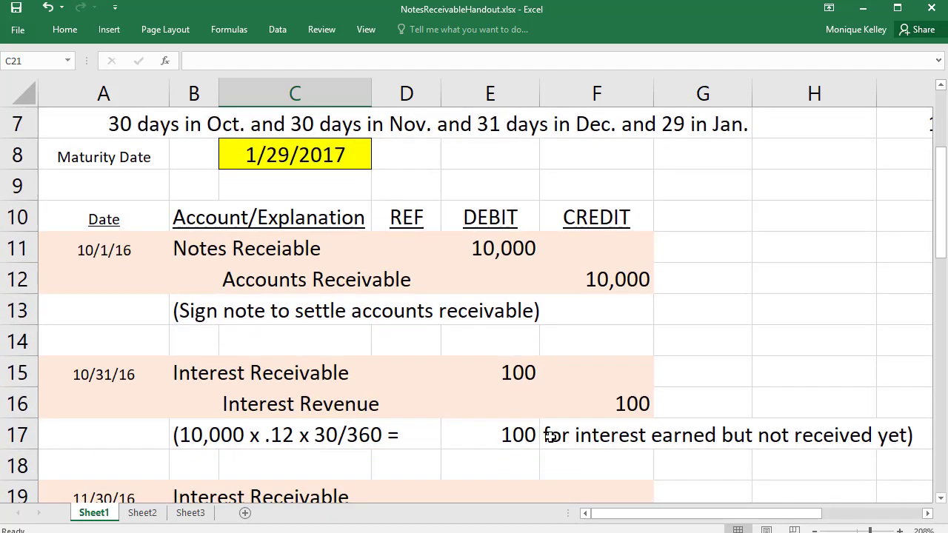
scroll(551, 437, "down", 2)
Enter the formula +E21 in E19 as the debit amount of the 11/30/16 Interest Receivable line
left_click(501, 401)
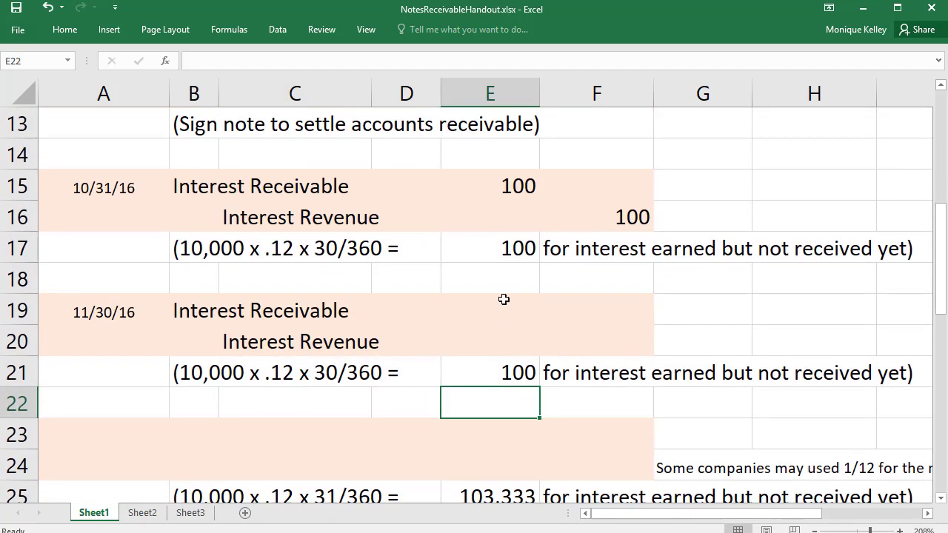
left_click(502, 298)
type("+")
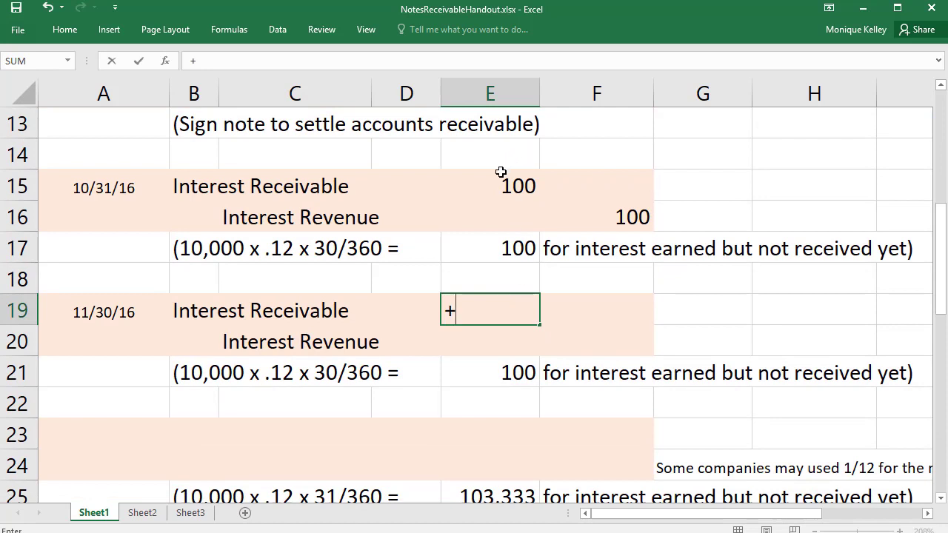
left_click(495, 374)
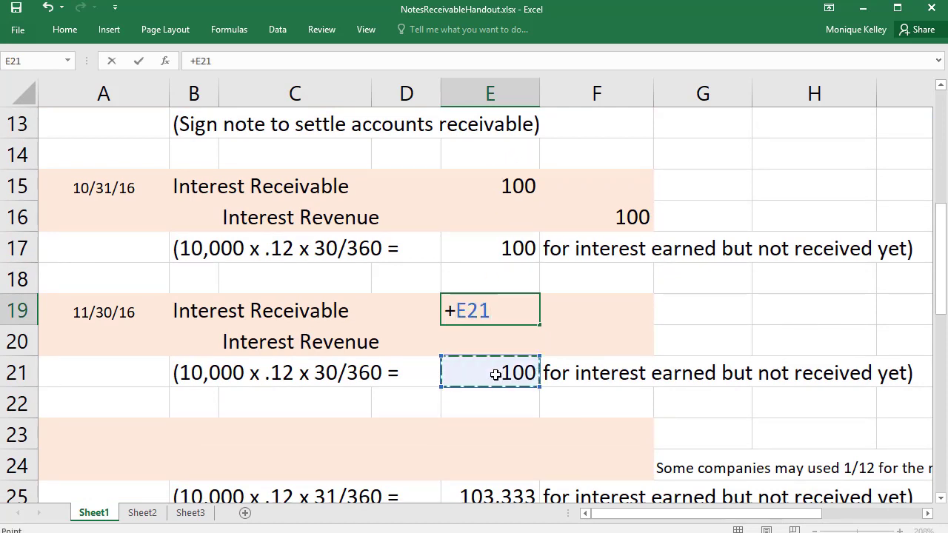
key("Return")
Enter the formula +E21 in F20 as the credit amount of the 11/30/16 Interest Revenue line
left_click(577, 336)
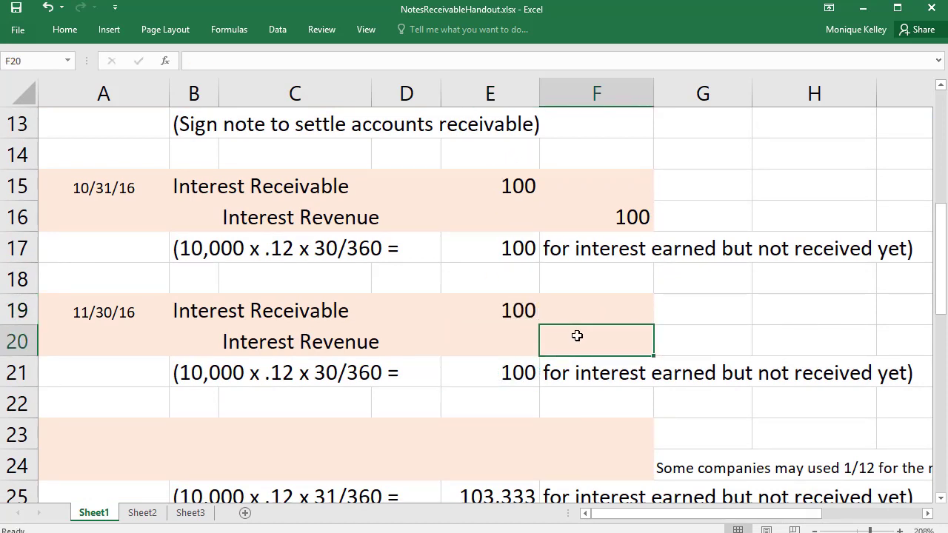
type("+")
key("Down")
key("Left")
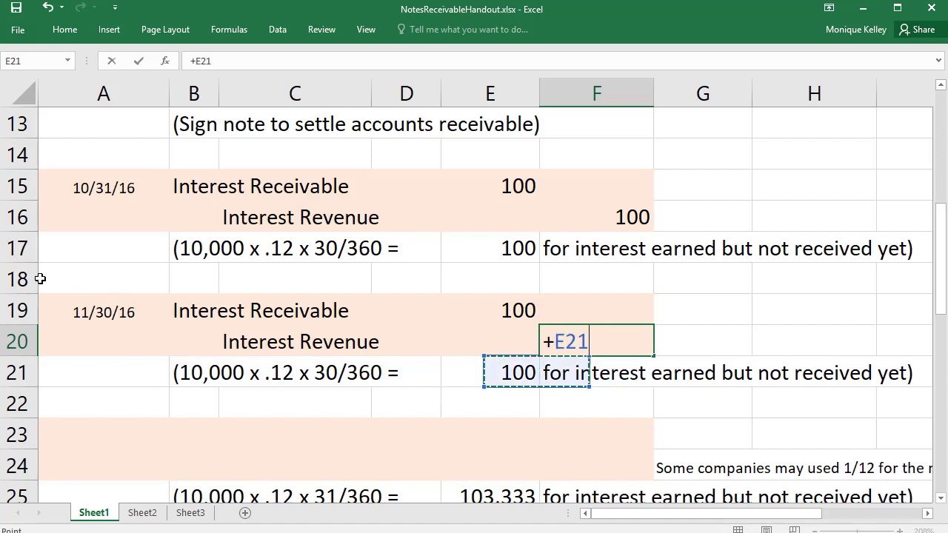
key("Return")
Enter 12/31/16 in A23 as the date of the December journal entry
key("Down")
key("Left")
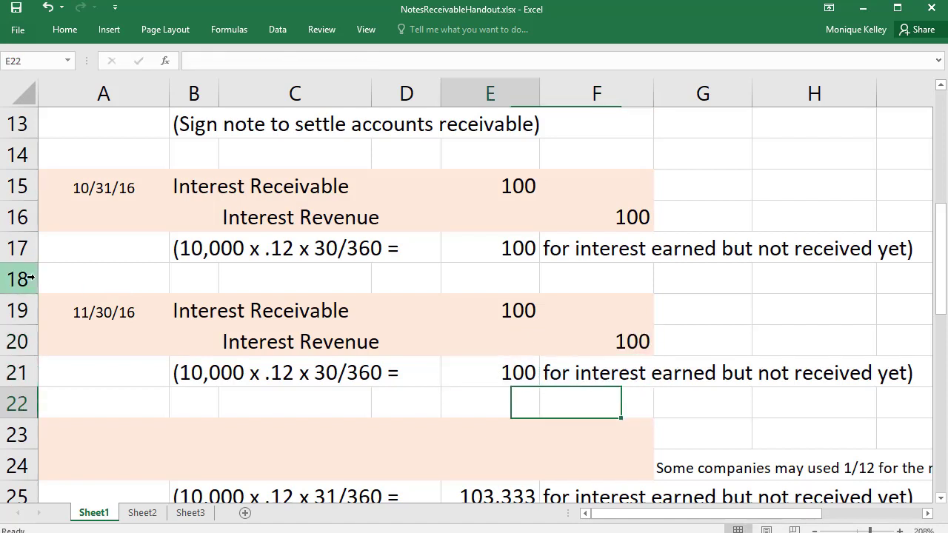
key("Left")
key("Down")
key("Left")
key("Left")
key("Left")
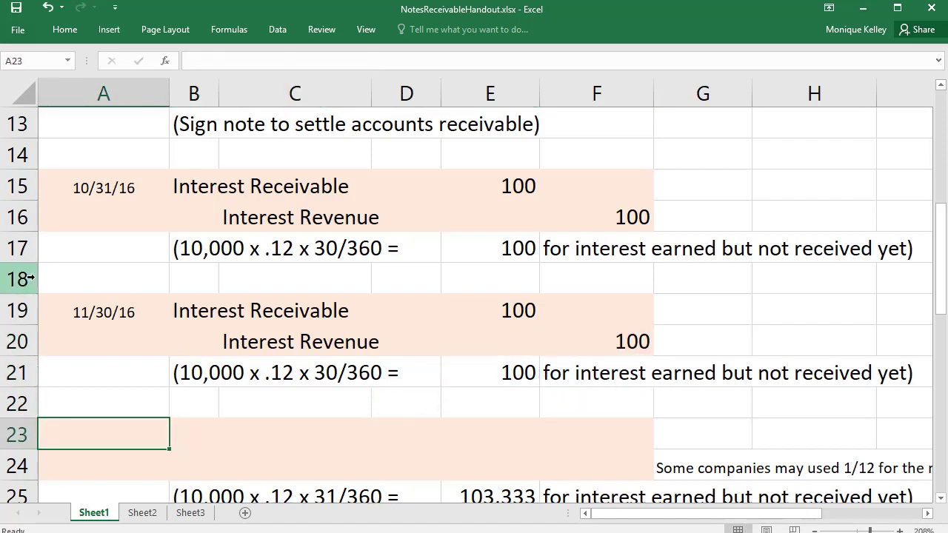
type("12/31/")
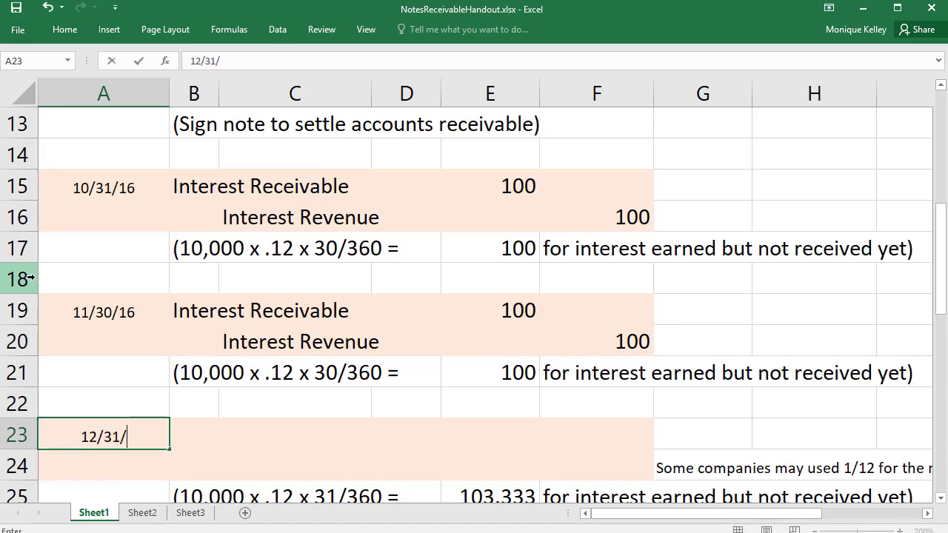
type("16")
key("Tab")
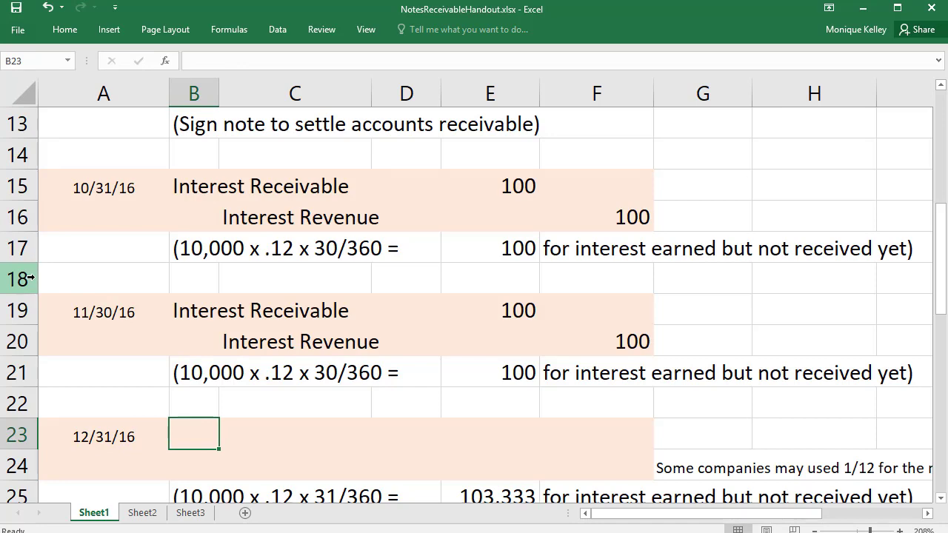
Examine the December interest calculation in row 25, from the principal to the 31/360 time factor
key("Down")
key("Down")
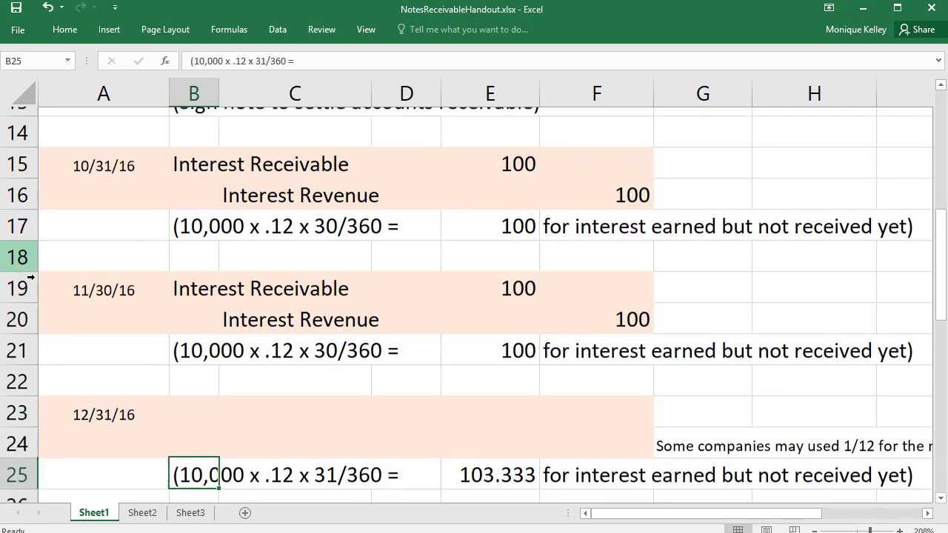
key("Down")
key("Up")
key("Right")
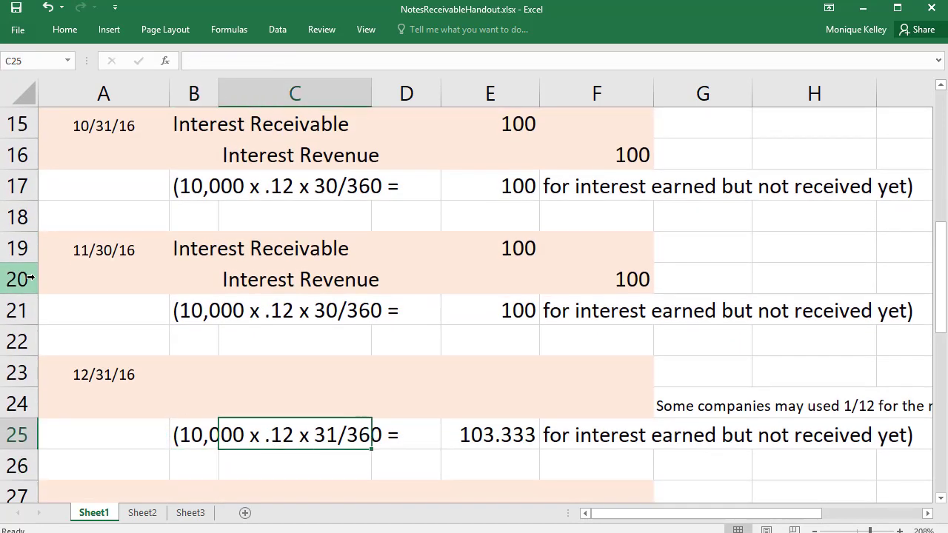
key("Right")
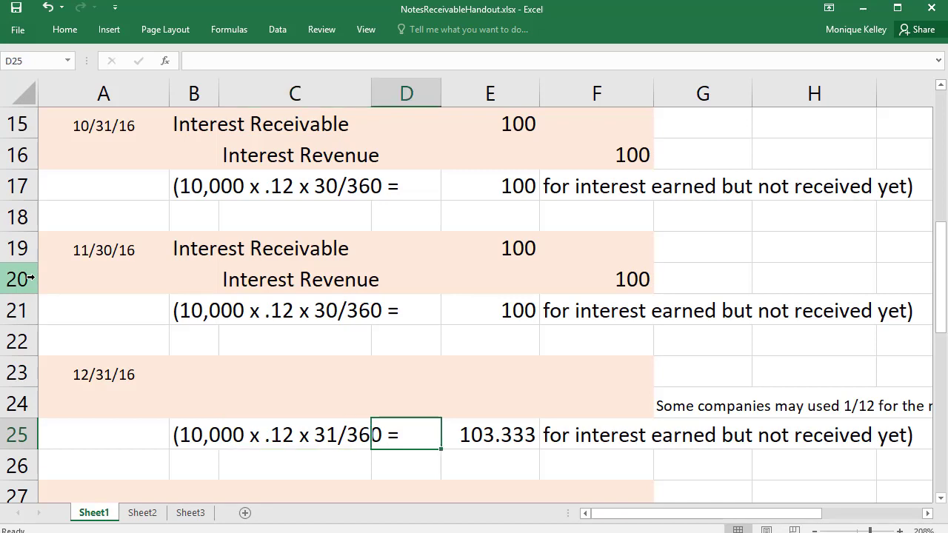
key("Left")
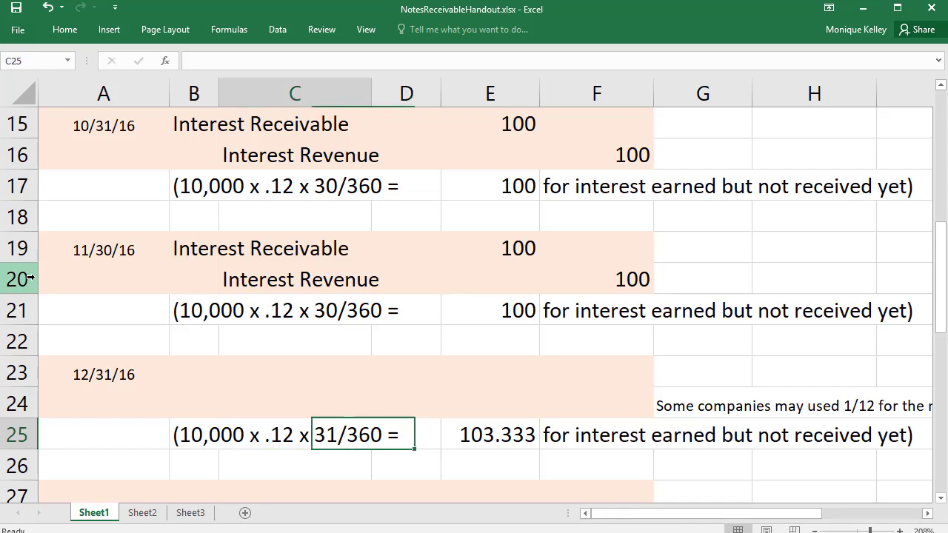
key("Right")
key("Left")
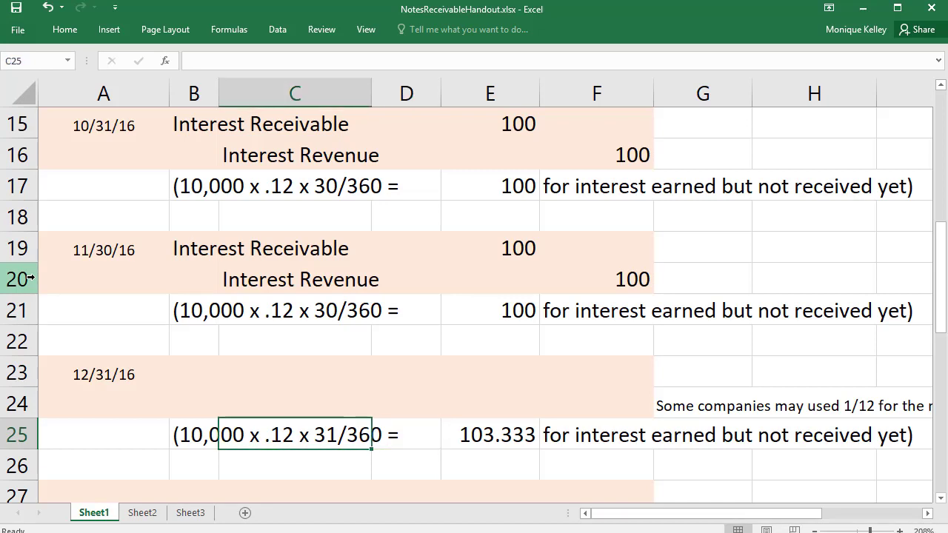
key("Left")
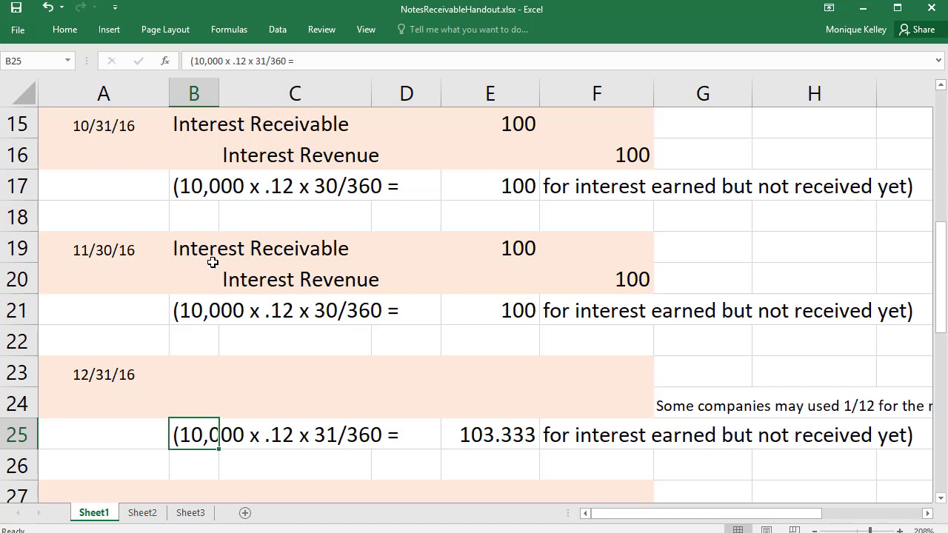
Copy the November entry's accounts and amounts from B19:F20 into the 12/31/16 entry starting at B23
left_click_drag(195, 248, 638, 288)
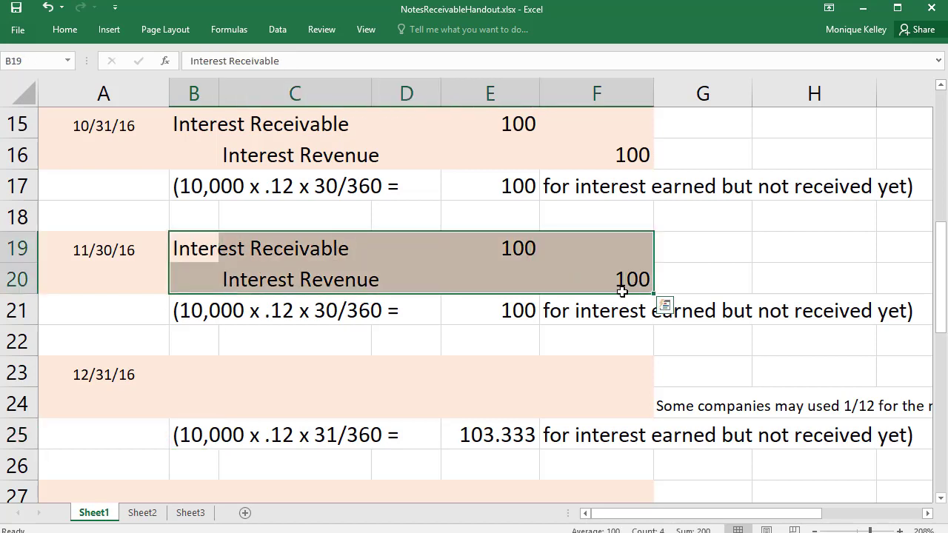
key("ctrl+c")
left_click(191, 367)
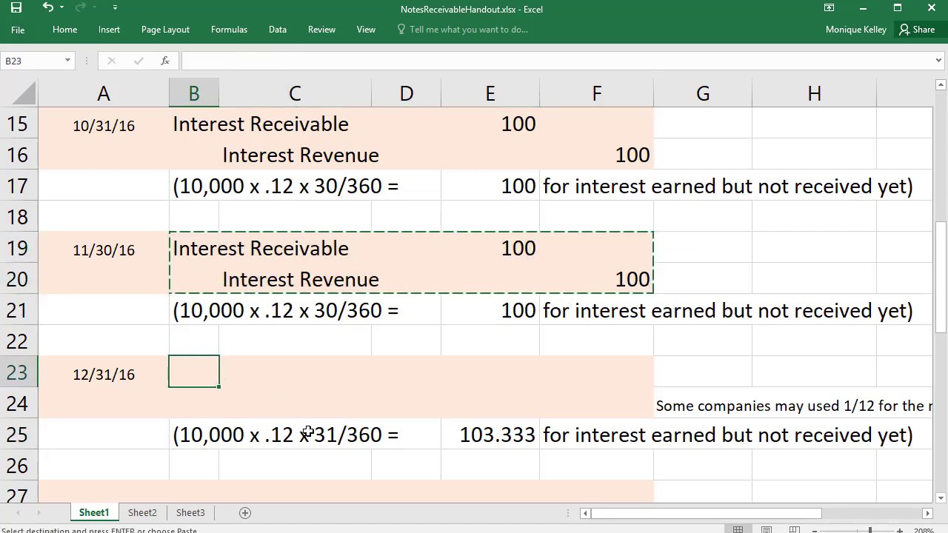
key("ctrl+v")
left_click(527, 381)
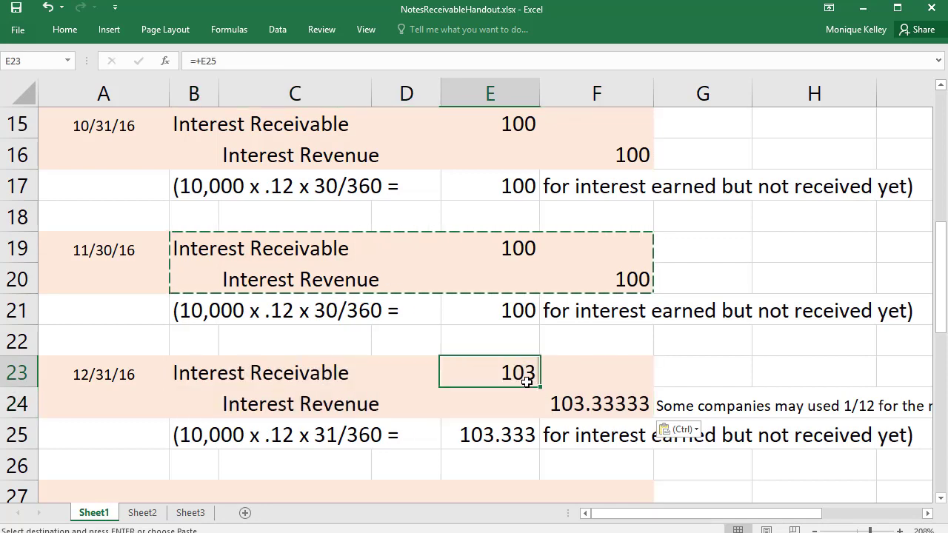
Format the Interest Revenue credit in F24 to show no decimal places
left_click(592, 405)
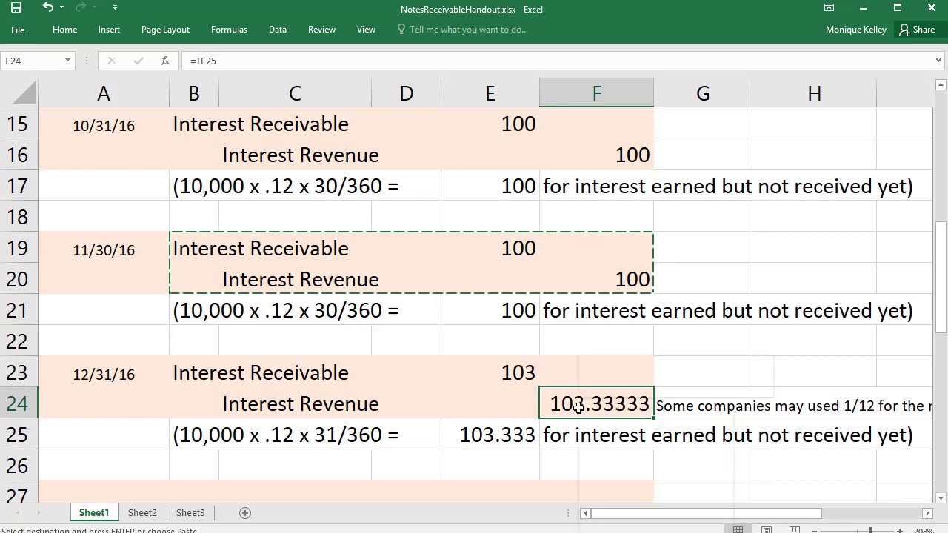
right_click(579, 407)
key("f")
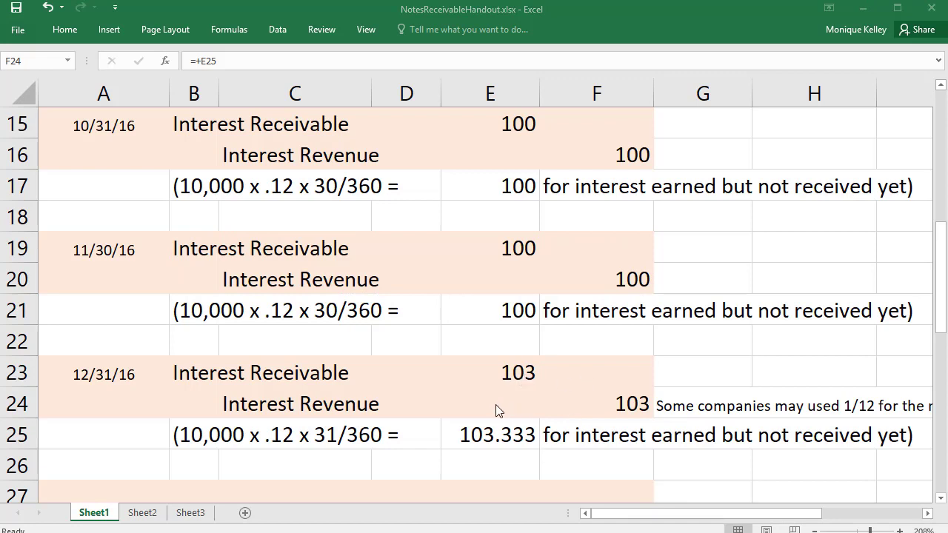
Review the month-end interest entries from October to December and the note's maturity date in C8
scroll(511, 441, "down", 1)
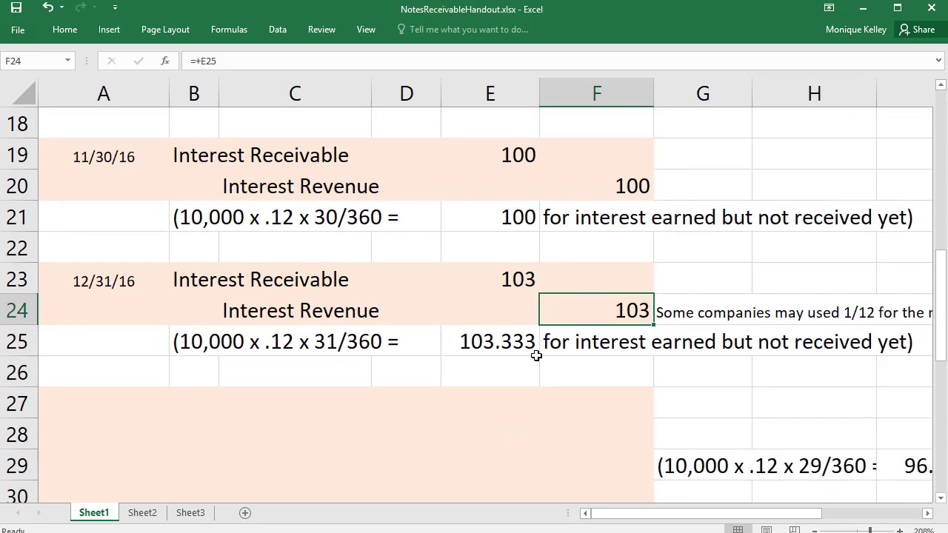
scroll(104, 216, "up", 2)
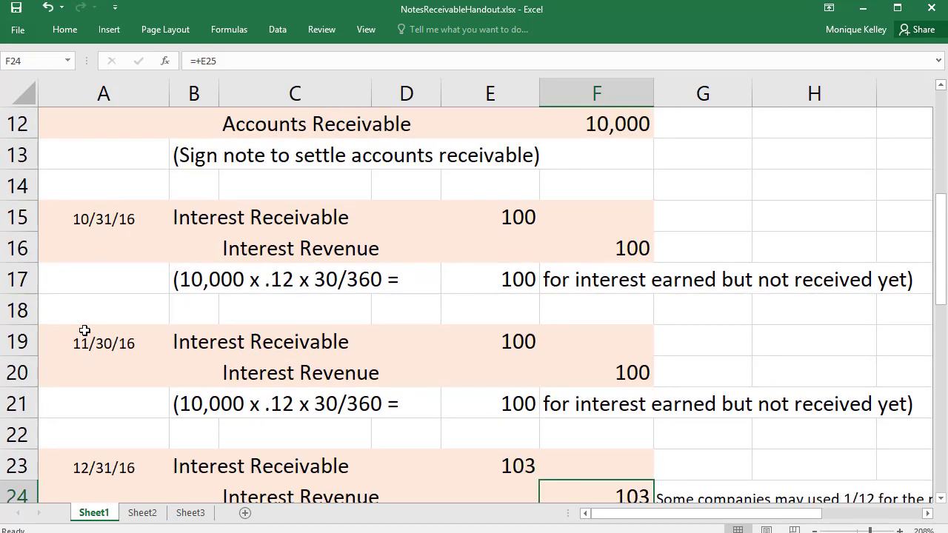
scroll(130, 422, "down", 2)
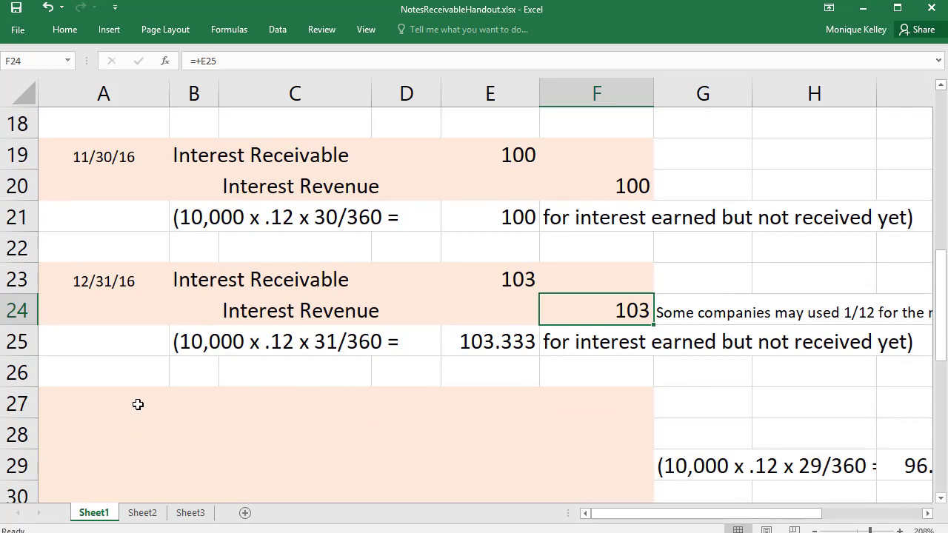
scroll(141, 399, "up", 1)
scroll(144, 394, "up", 1)
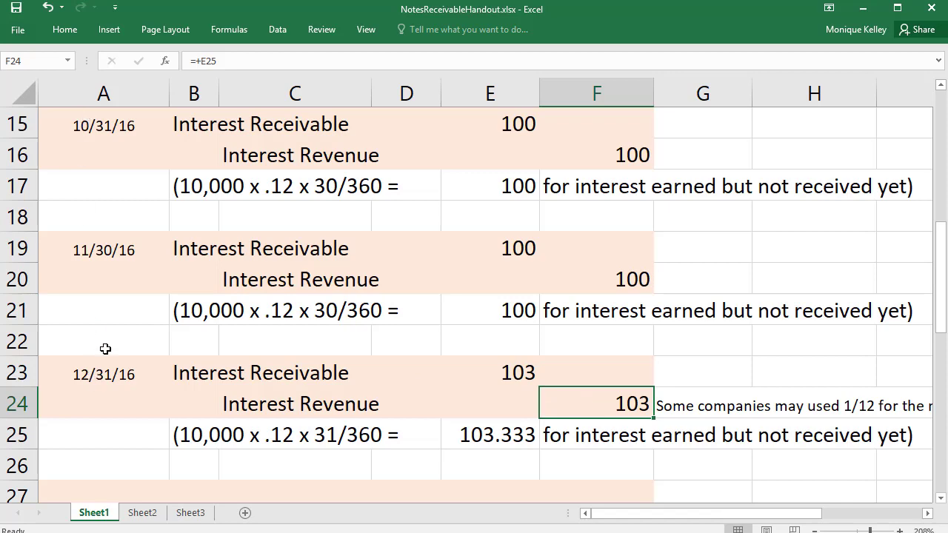
scroll(126, 389, "down", 1)
left_click(96, 402)
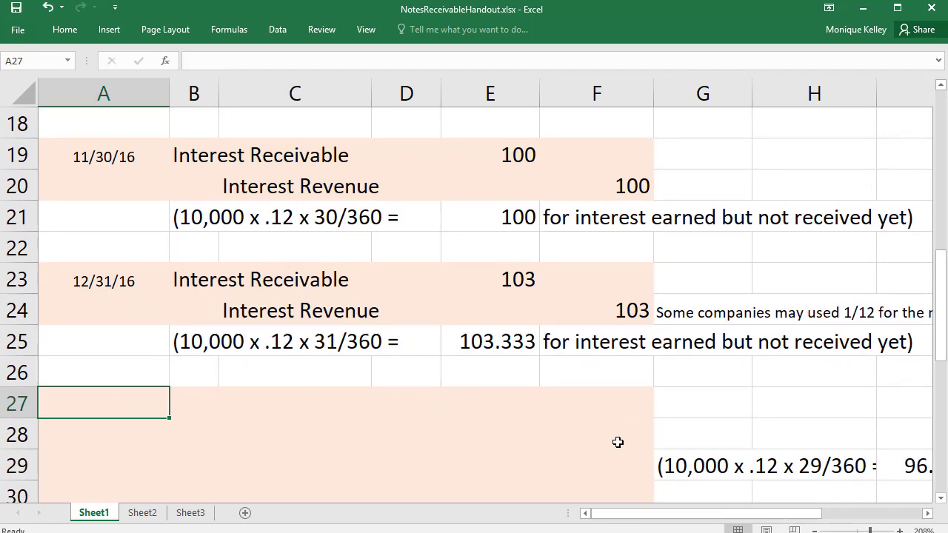
scroll(618, 443, "up", 3)
scroll(618, 442, "up", 3)
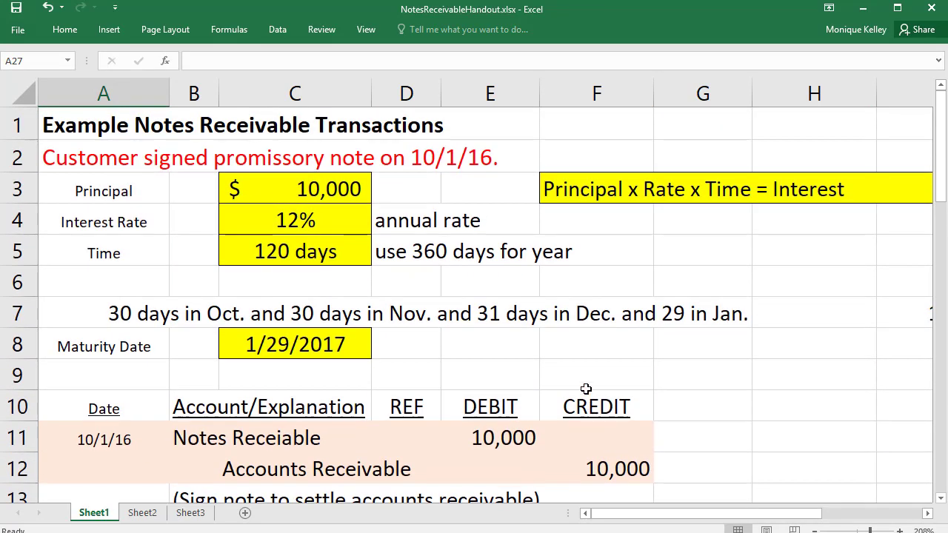
left_click(294, 350)
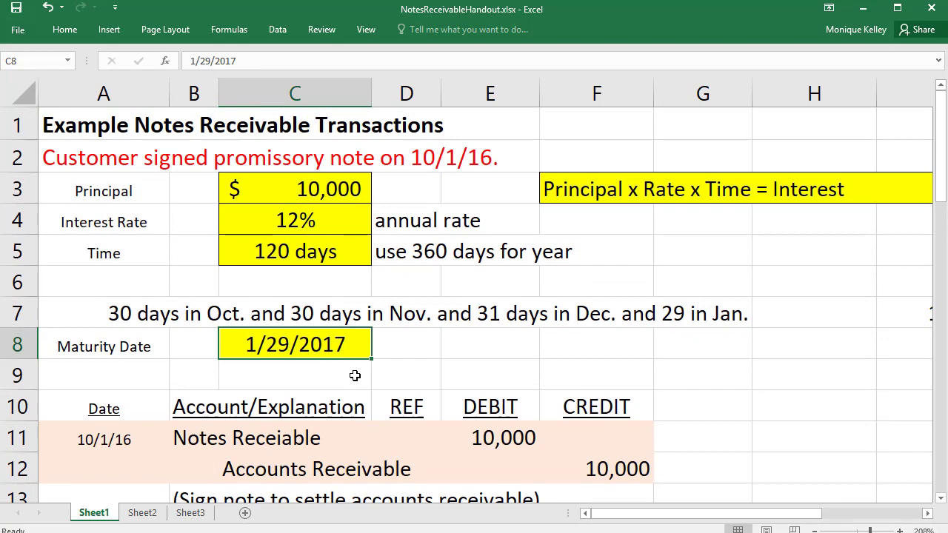
Date the maturity entry 1/29/17 in A27 and enter Cash as its debit account in B27
scroll(355, 376, "down", 6)
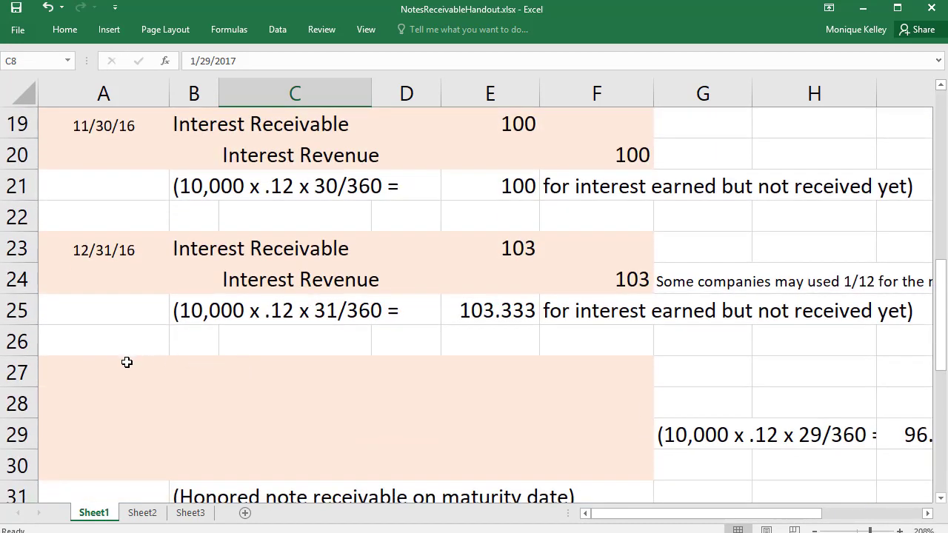
left_click(126, 362)
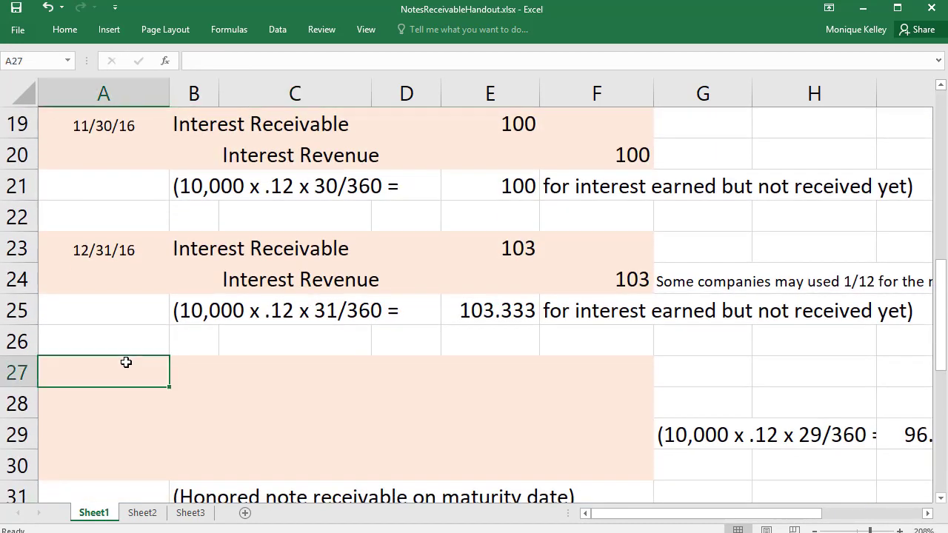
type("J1/2")
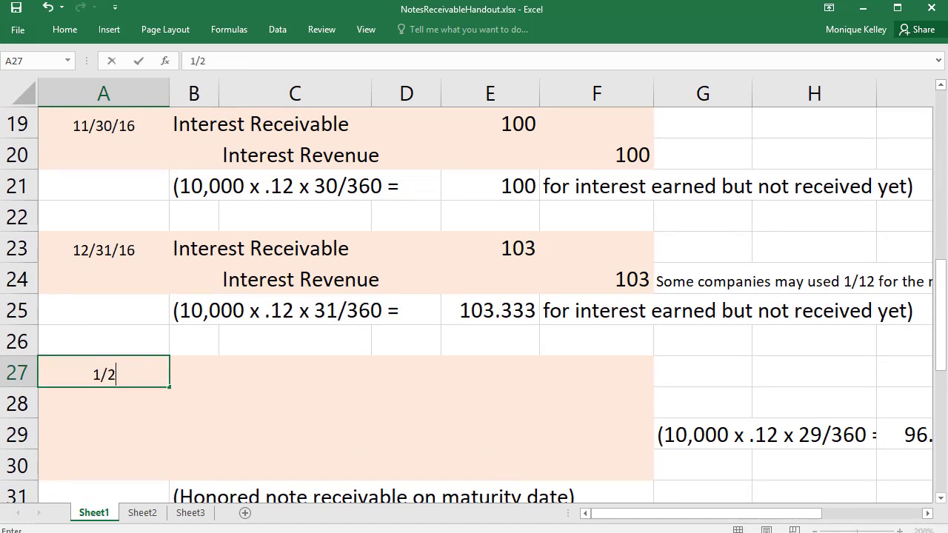
type("9/17")
key("Tab")
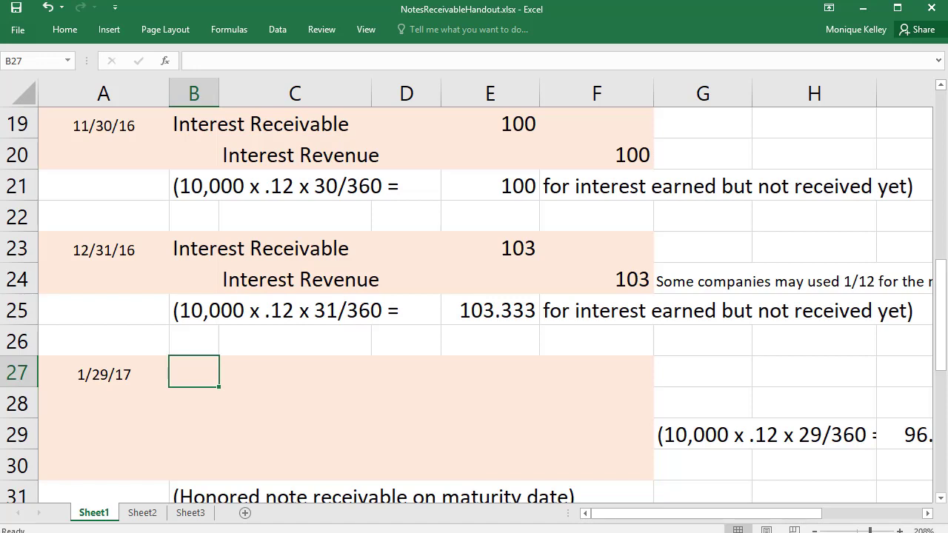
type("Cash")
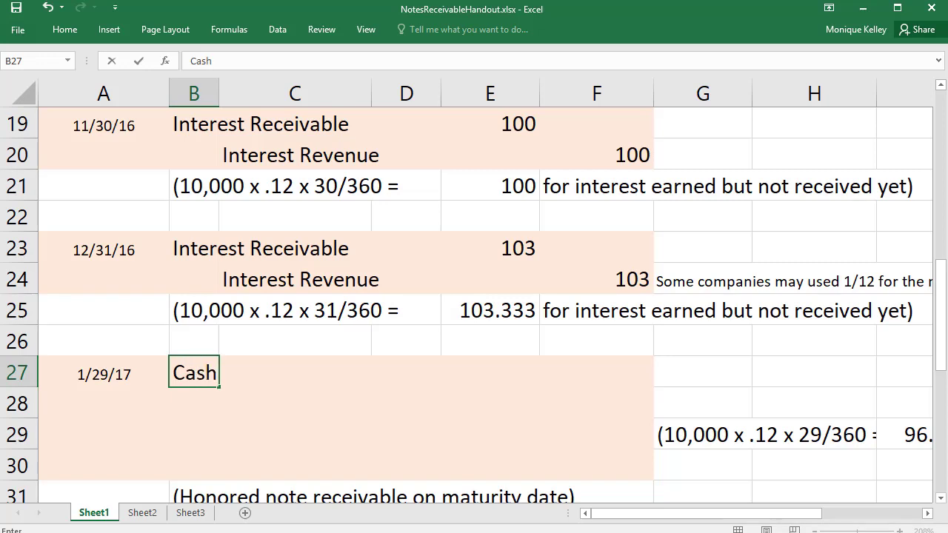
key("Return")
Enter "Interest Rec." as the first credit account of the maturity entry in C28
left_click(194, 372)
left_click(194, 403)
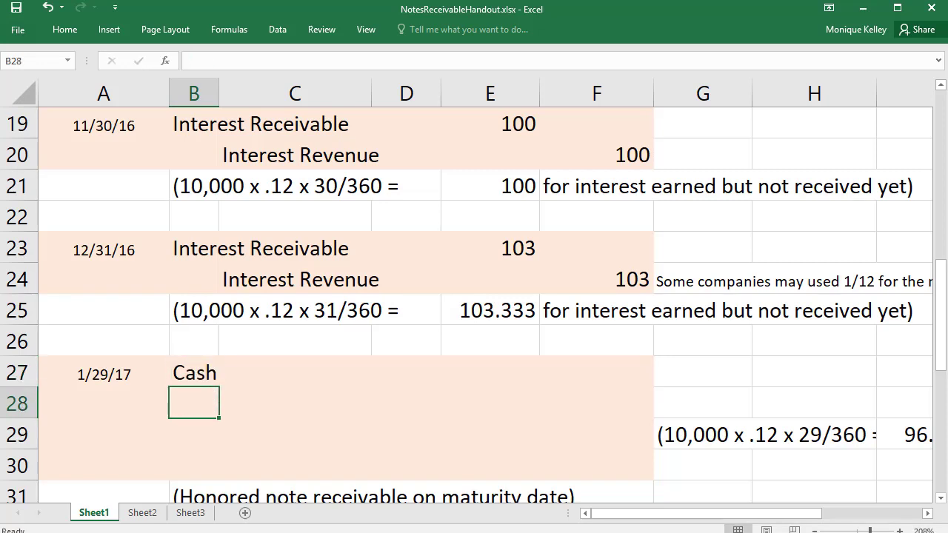
left_click(295, 403)
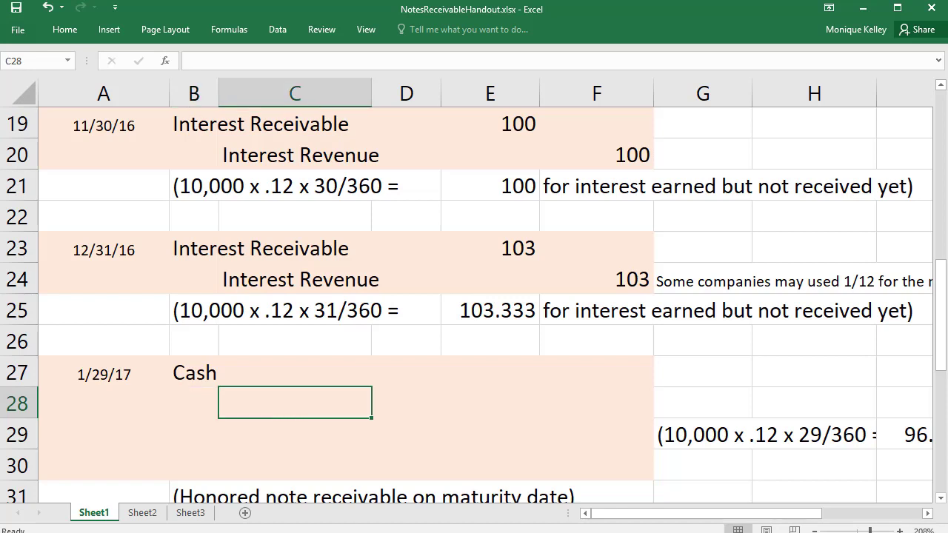
type("In")
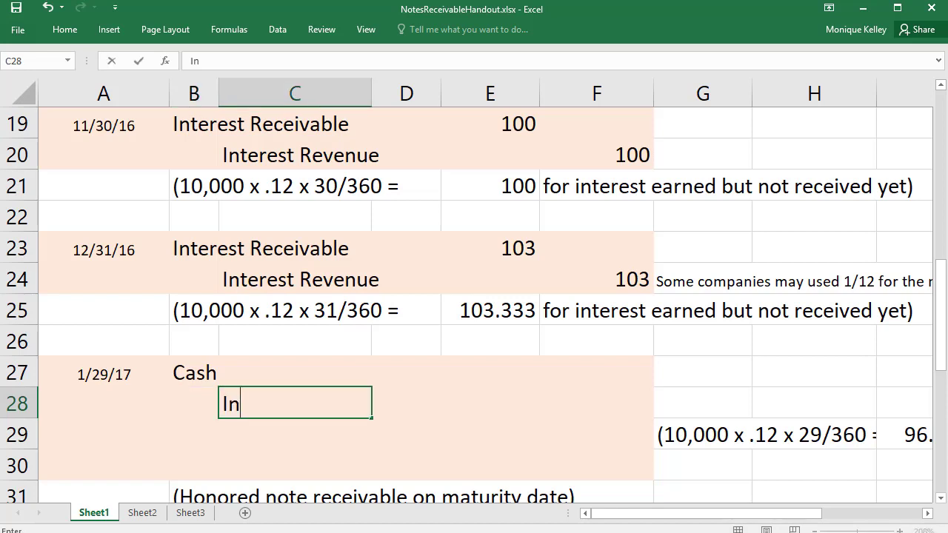
type("terest ")
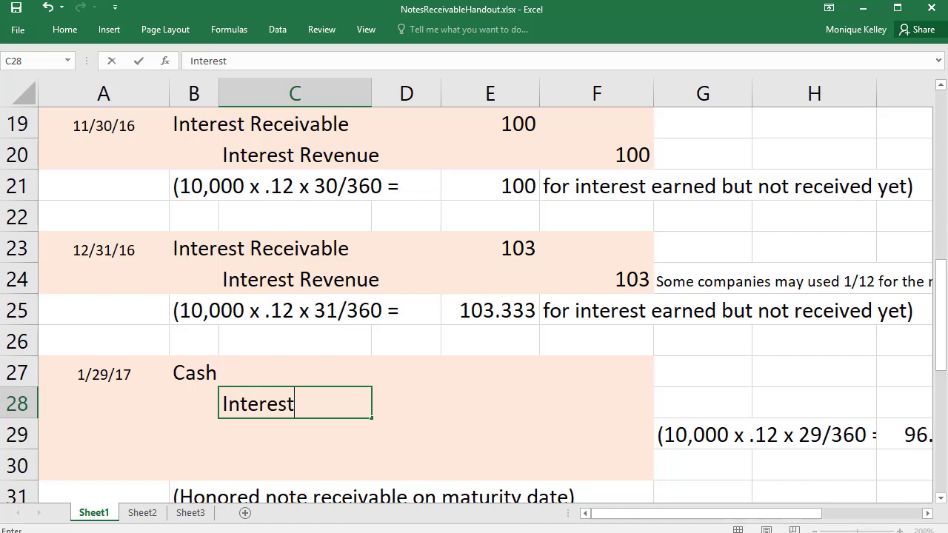
type("REc")
key("BackSpace")
key("BackSpace")
type("ec")
key("Tab")
key("Tab")
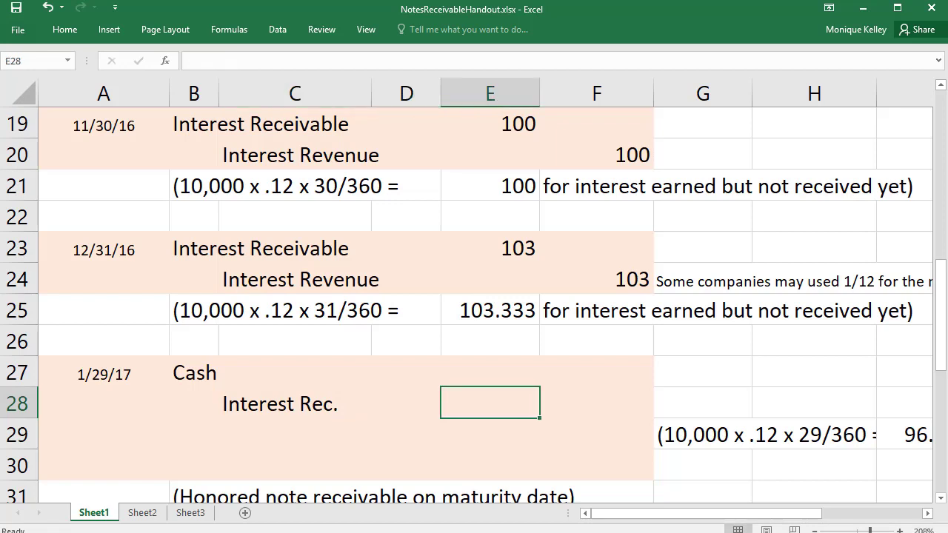
Calculate the Interest Rec. credit in F28 as the sum of the three interest receivable debits, +E23+E15+E19
left_click(490, 373)
left_click(489, 403)
left_click(597, 403)
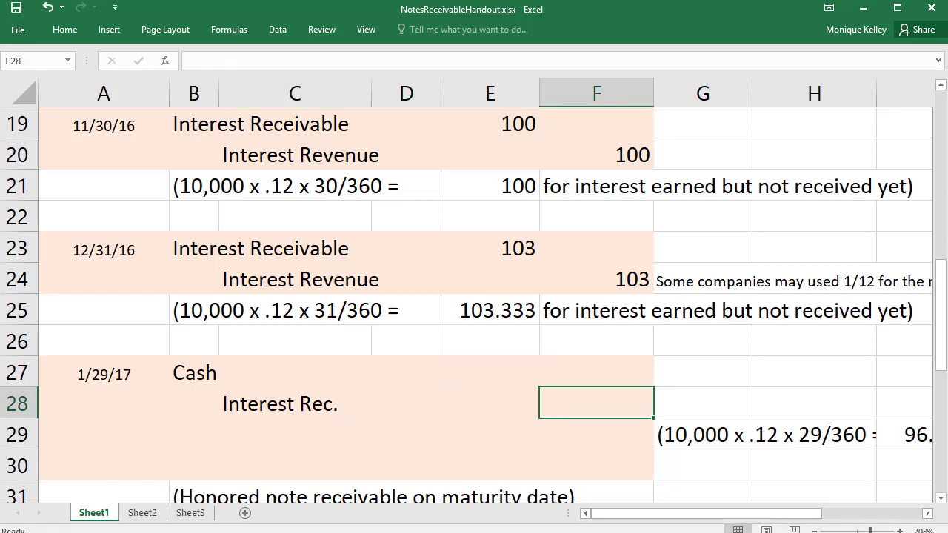
type("+")
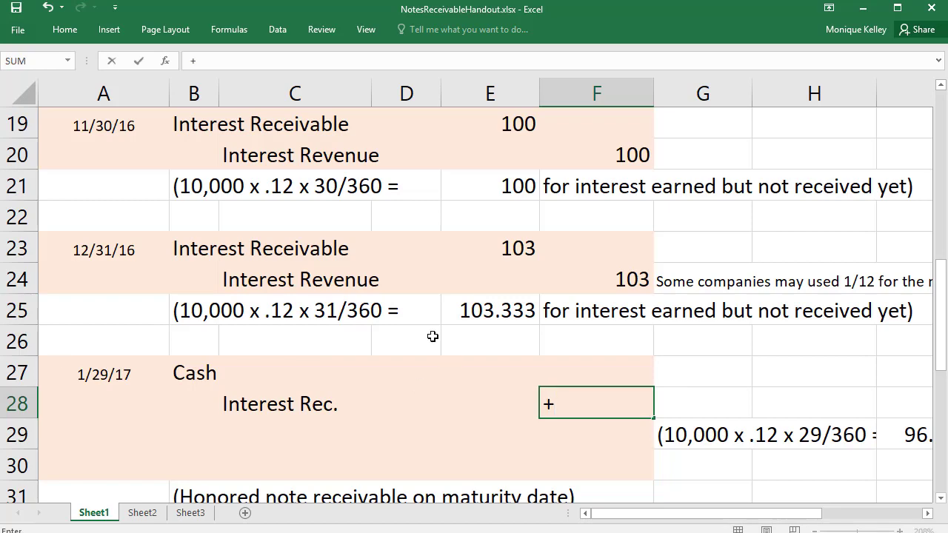
left_click(524, 249)
type("+")
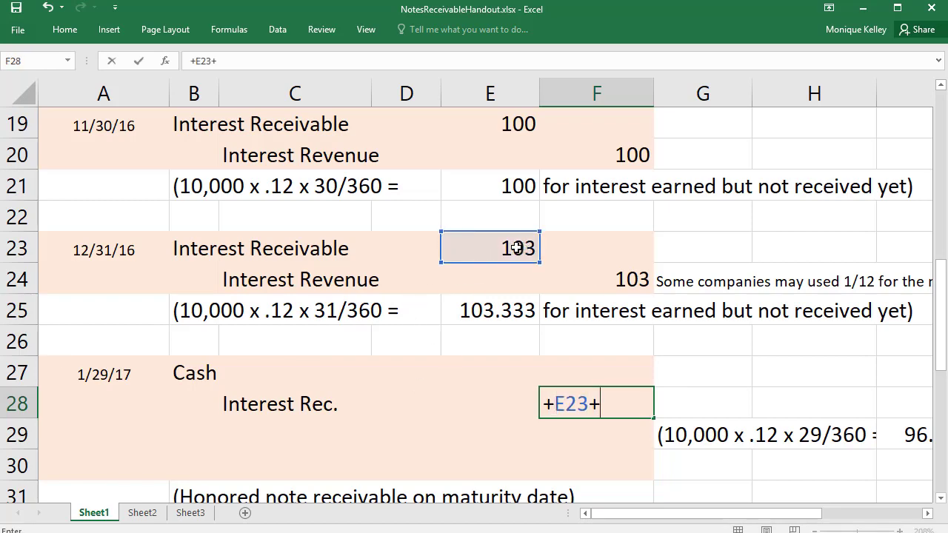
scroll(504, 222, "up", 3)
left_click(513, 277)
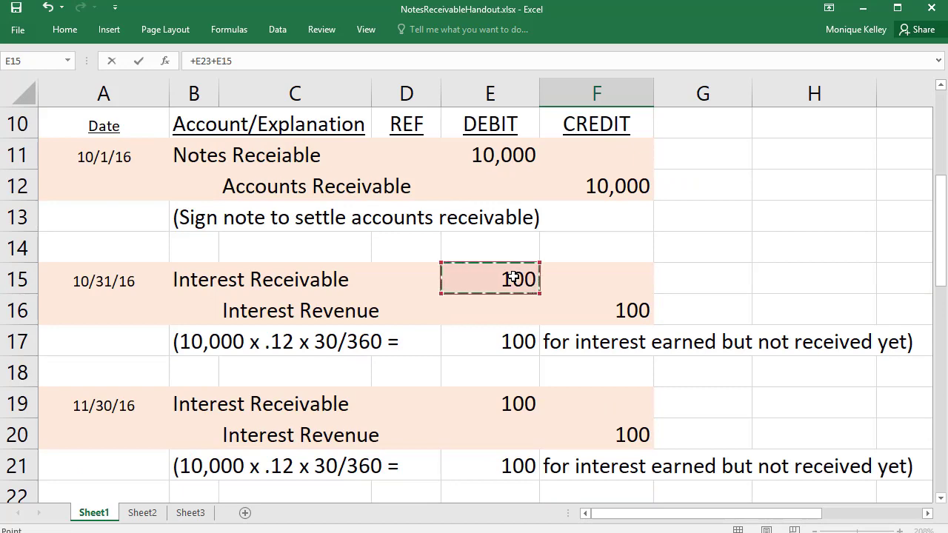
type("+")
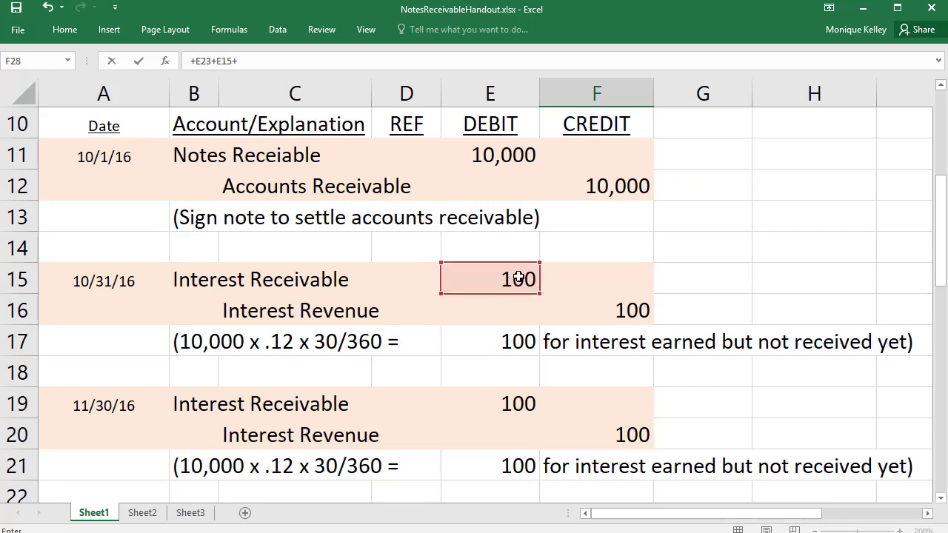
left_click(511, 393)
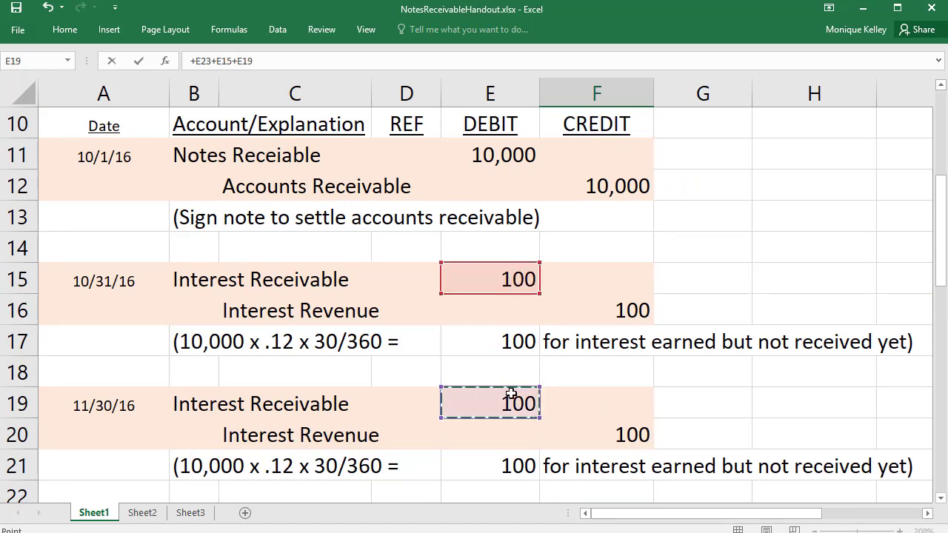
key("Return")
left_click(614, 435)
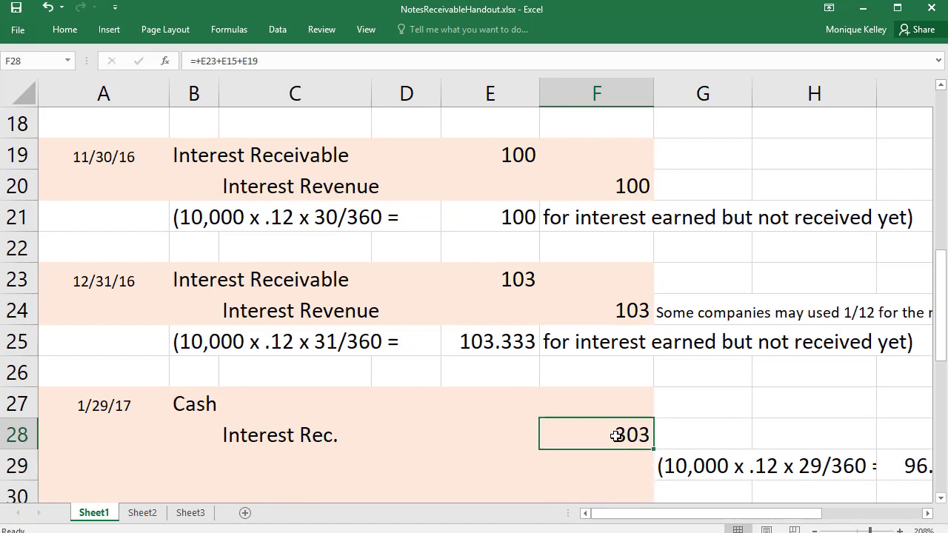
Enter "Interest Revenue" as the second credit account of the maturity entry in C29
left_click(243, 455)
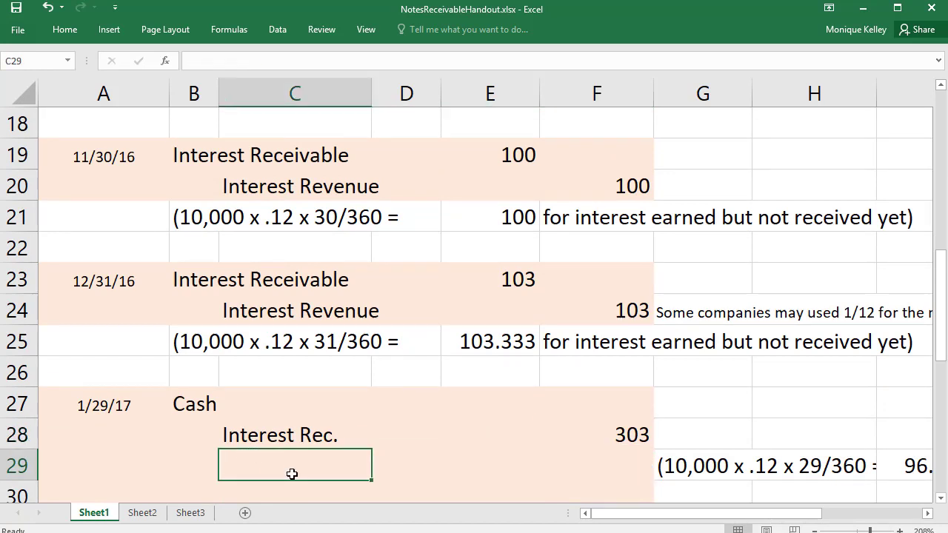
type("Interest ")
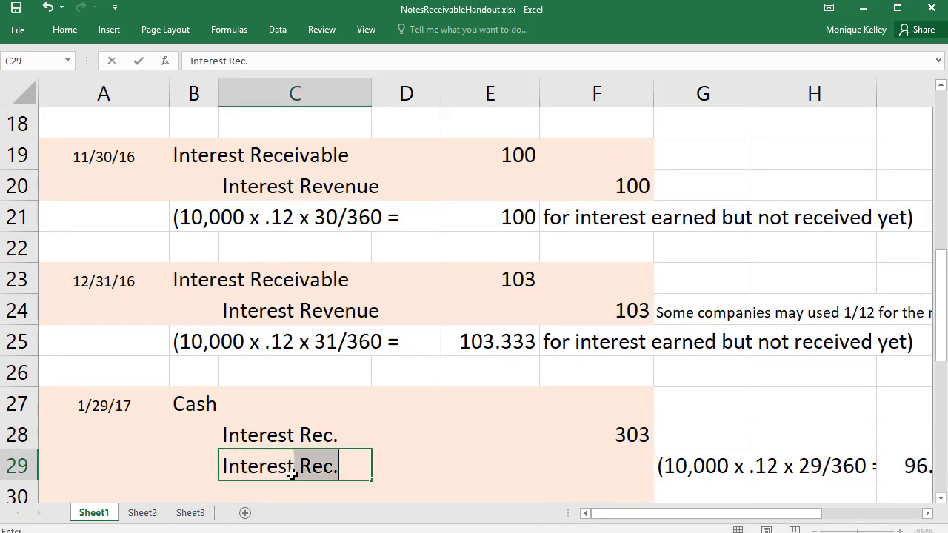
type("Reve")
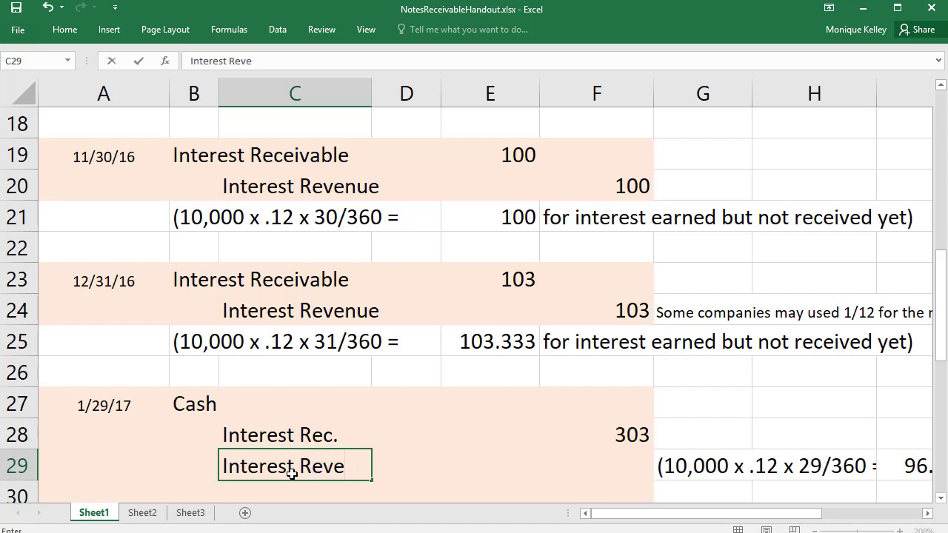
type("nue")
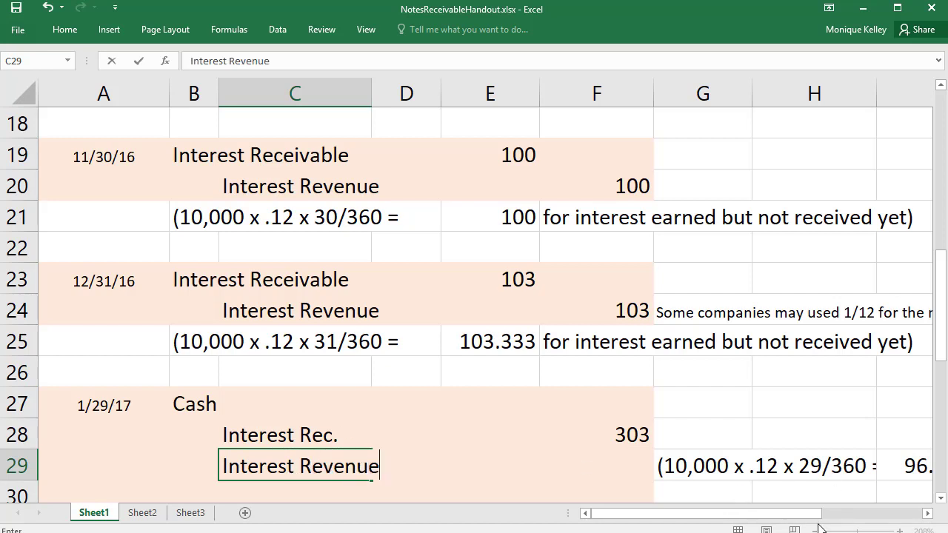
Check the 29-day January interest calculation in I29 and enter 97 as the Interest Revenue credit in F29
left_click(893, 466)
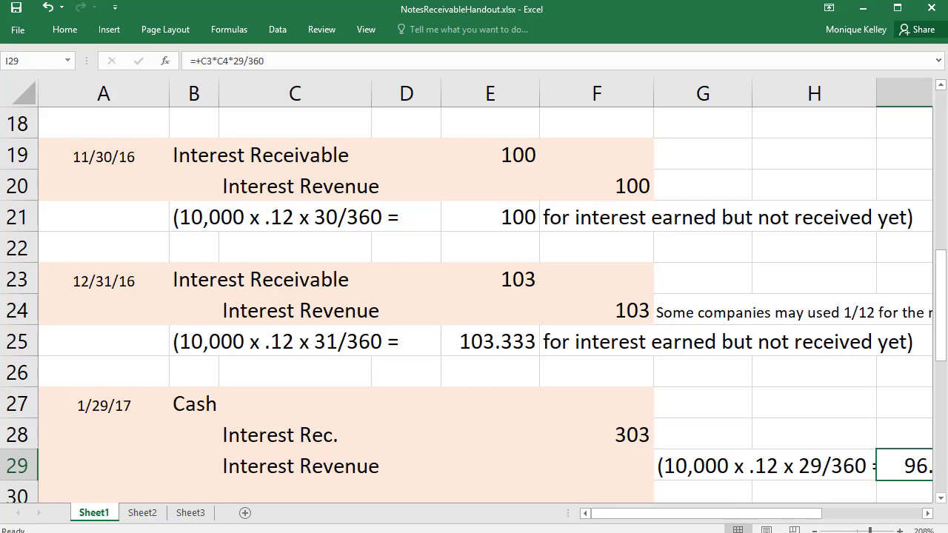
key("Right")
key("Left")
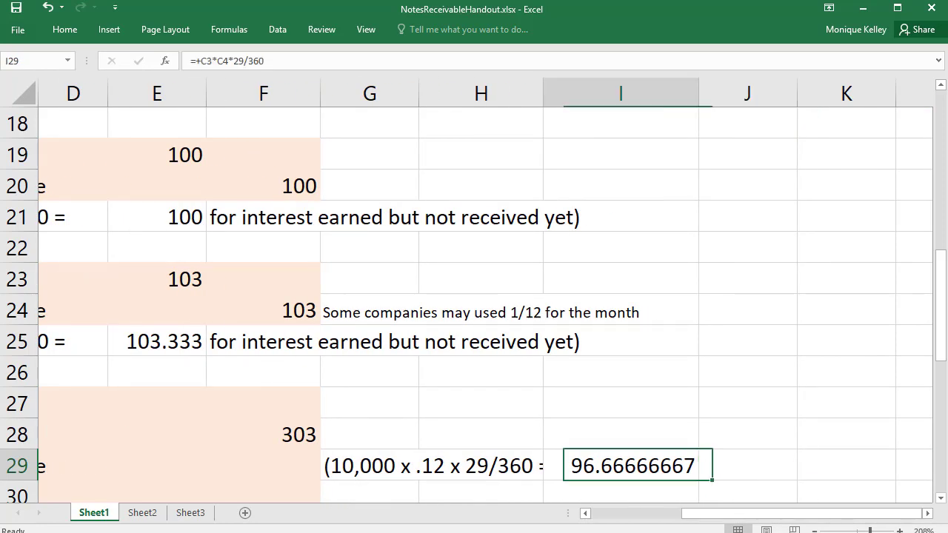
key("Left")
key("Left")
key("Left")
key("Left")
key("Left")
key("Left")
key("Left")
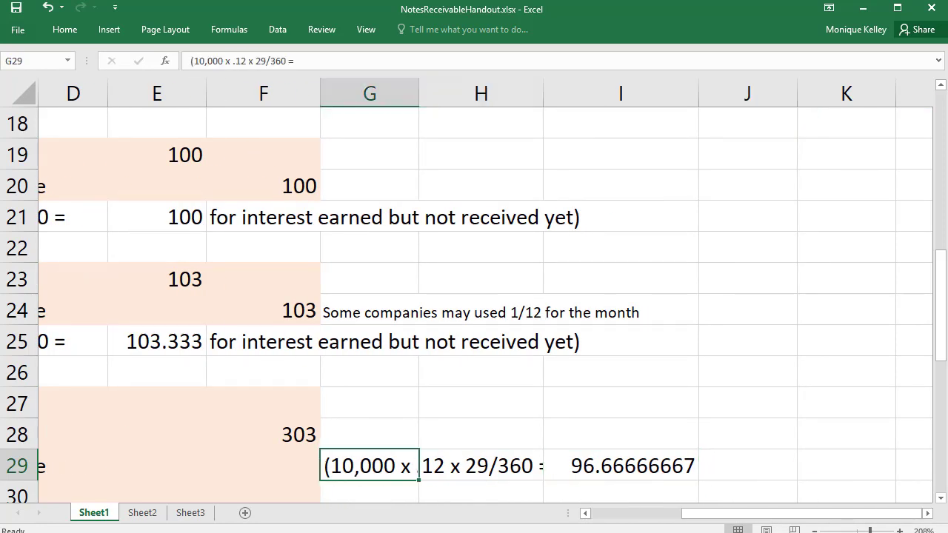
key("Right")
key("Right")
key("Right")
key("Right")
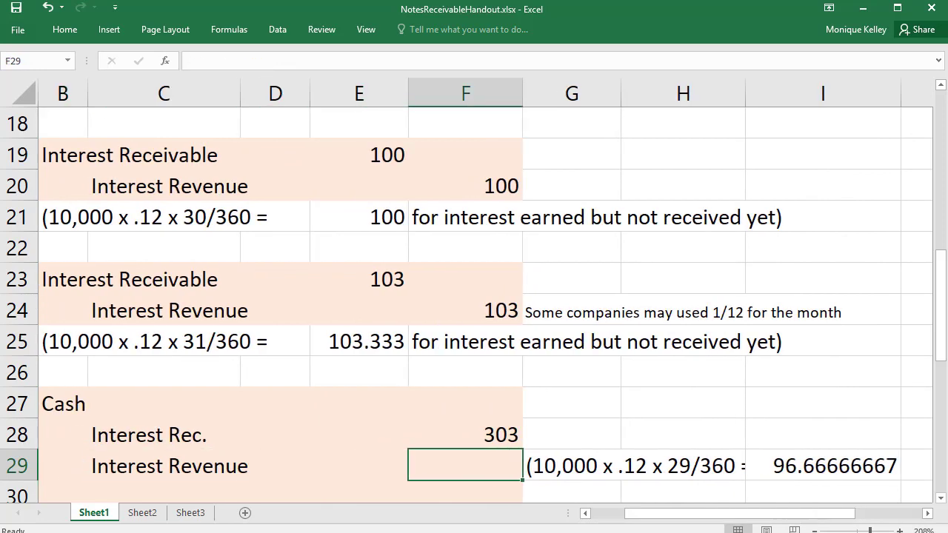
type("97")
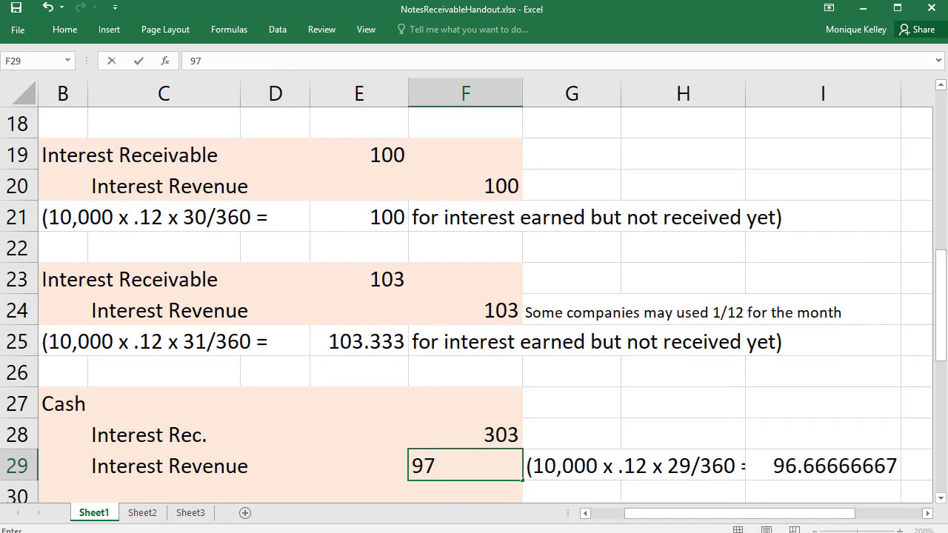
key("Return")
Add "Notes Receivable" as the third credit account in C30 with a credit of 10000 in F30
key("Left")
key("Left")
key("Left")
key("Left")
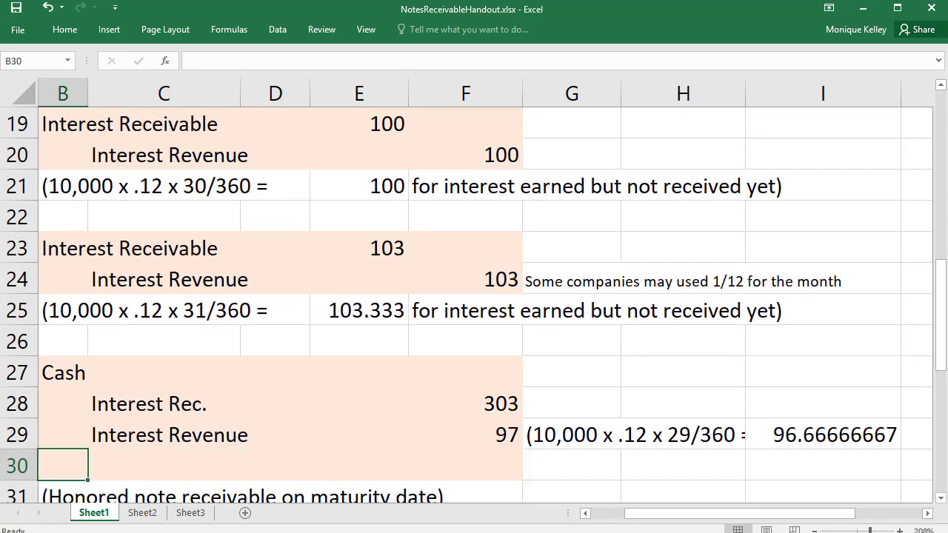
left_click(164, 466)
type("Not")
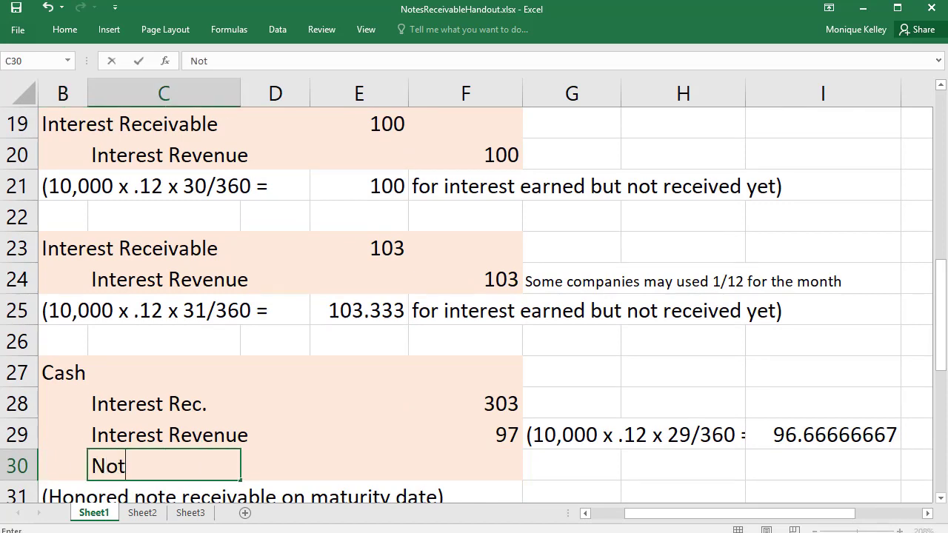
type("es Receivable")
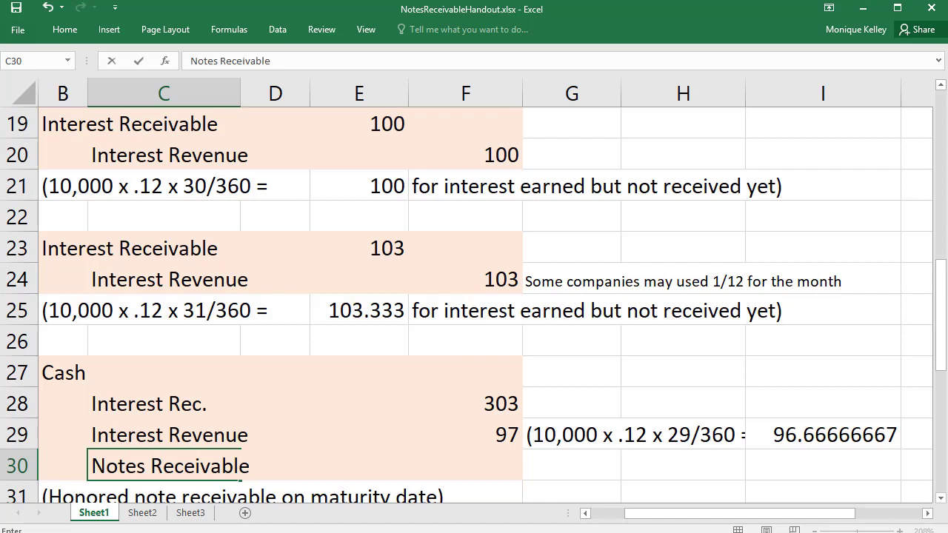
left_click(465, 466)
type("10")
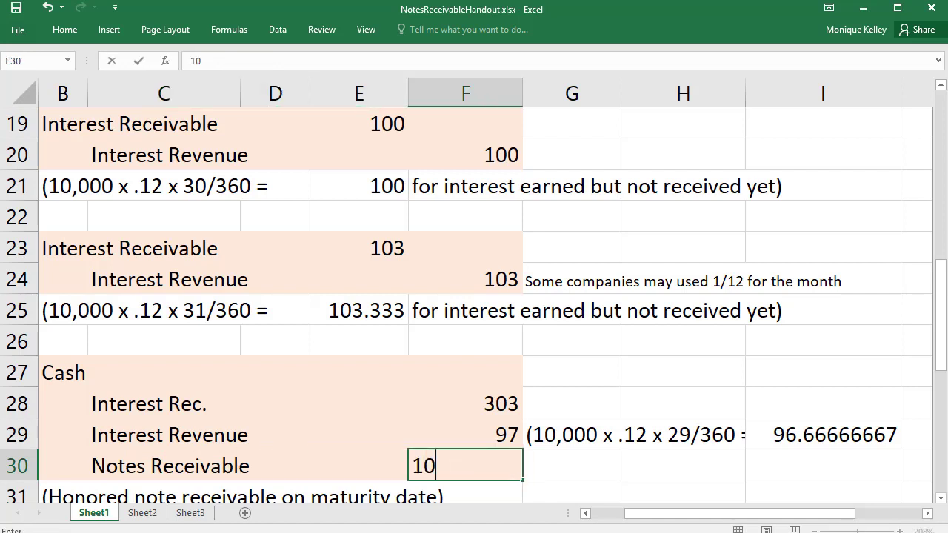
type("000")
key("Up")
Calculate the Cash debit in E27 as the sum of the three credits, +F28+F29+F30
key("Up")
key("Up")
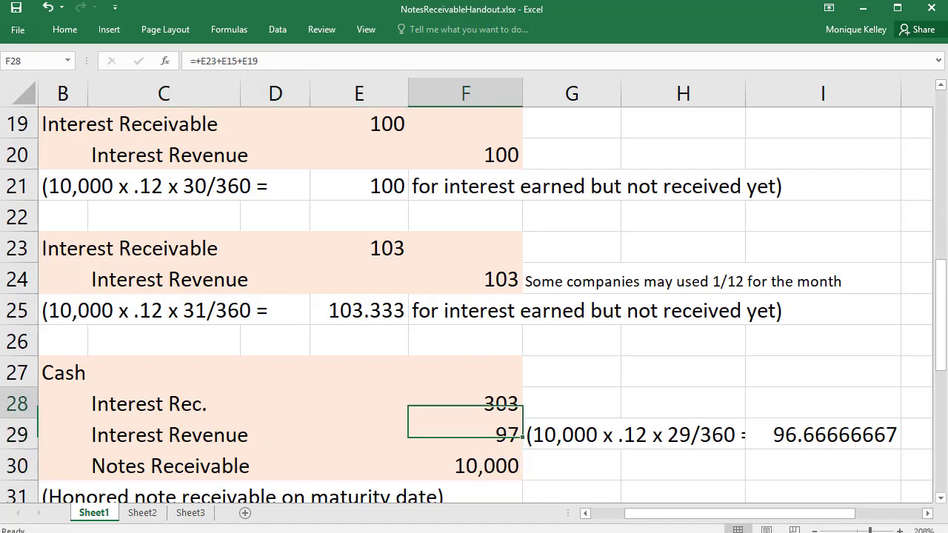
key("Left")
type("+")
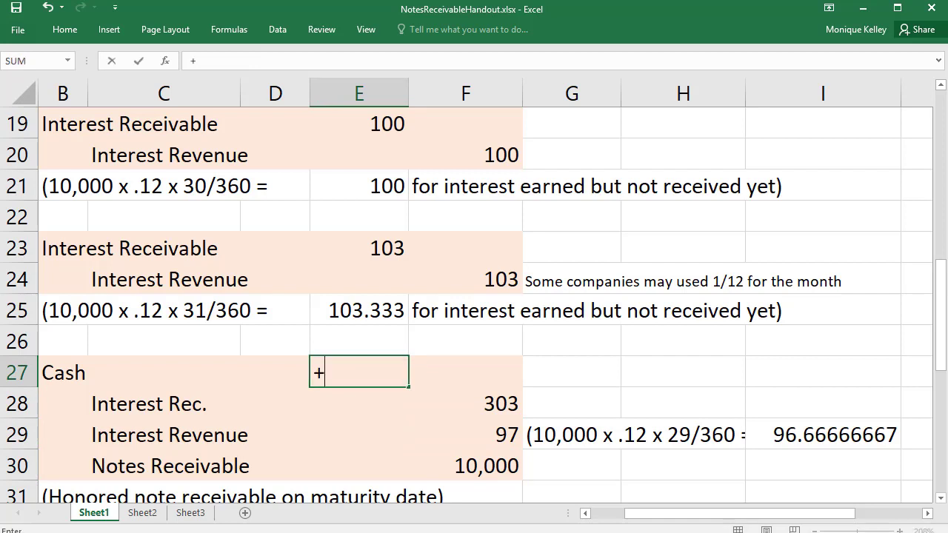
key("Right")
key("Down")
key("Left")
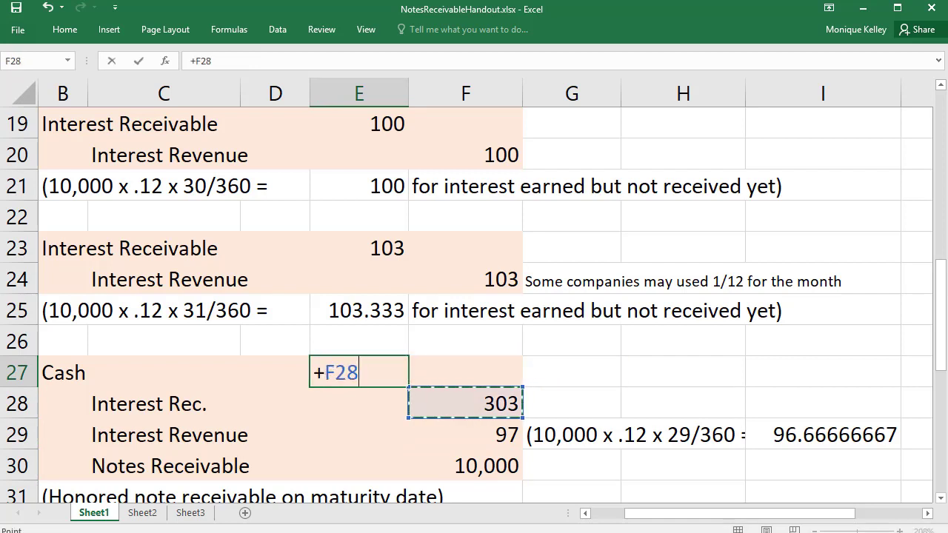
type("+")
key("Down")
key("Right")
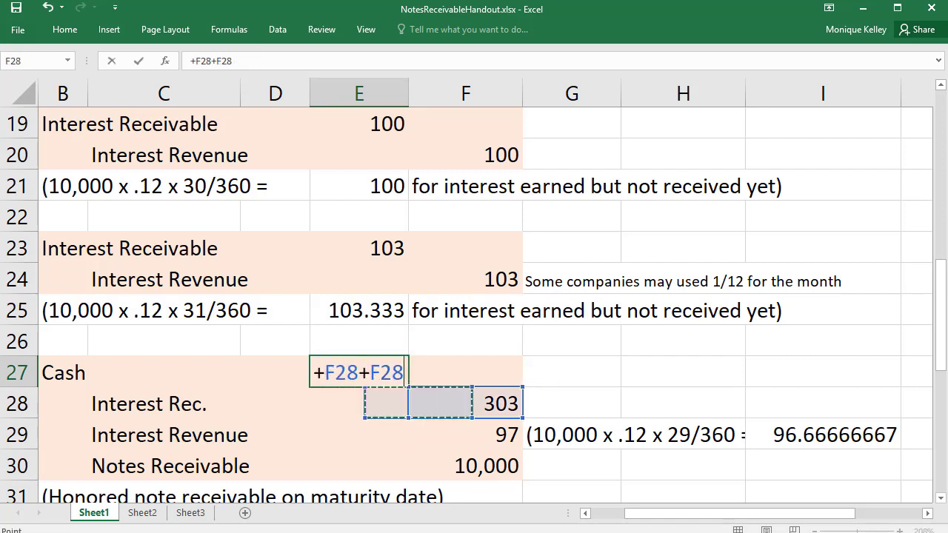
key("Down")
type("+")
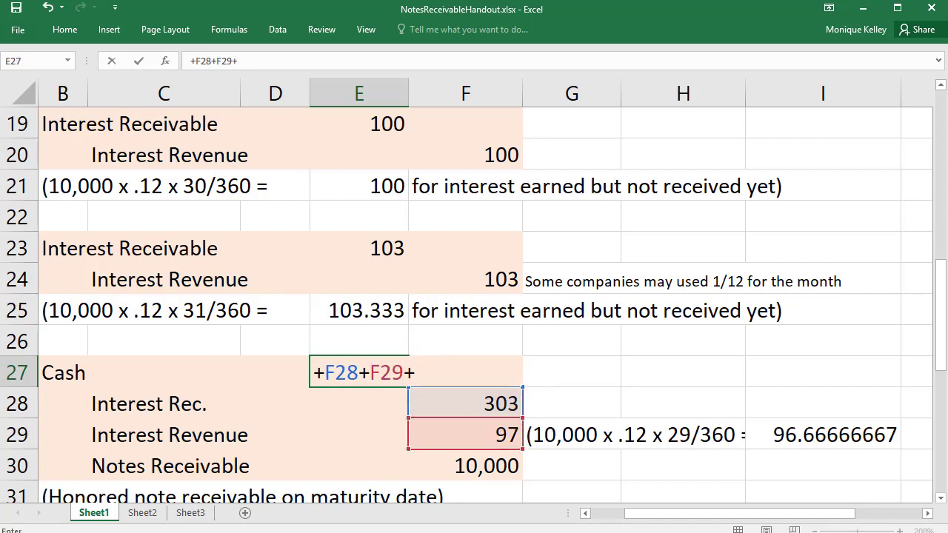
key("Down")
key("Down")
key("Down")
key("Right")
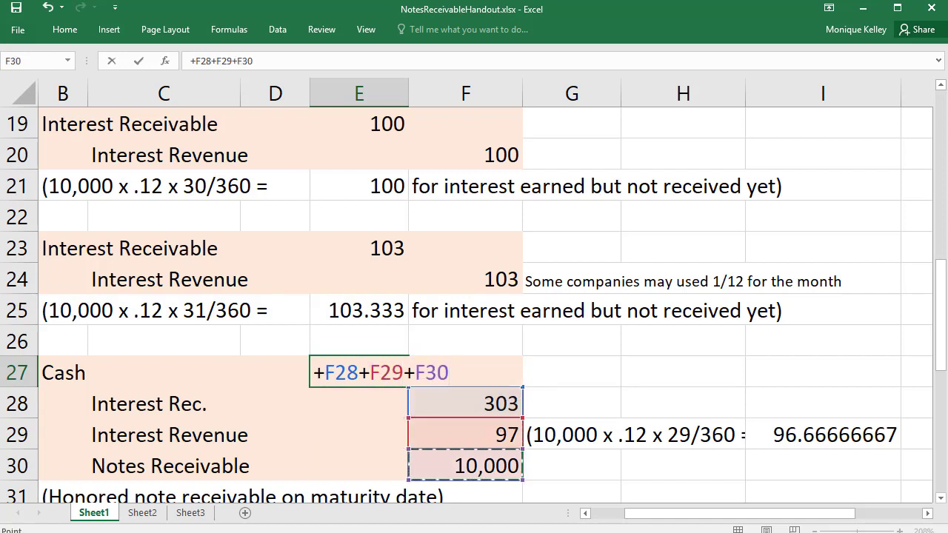
key("Return")
left_click(359, 373)
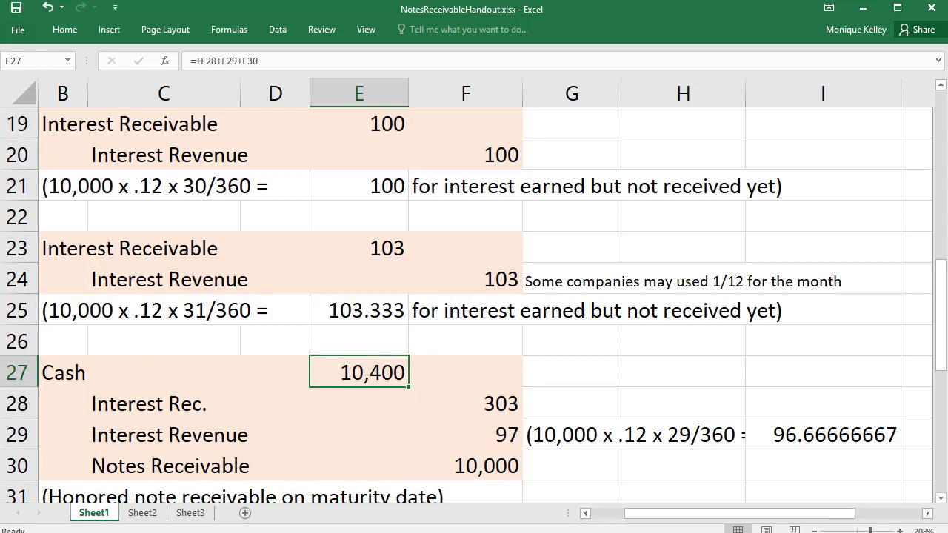
Copy the three credit lines of the honored-note entry, B28:F30, into the dishonored-note entry starting at B35
key("Left")
key("Left")
key("Left")
key("Left")
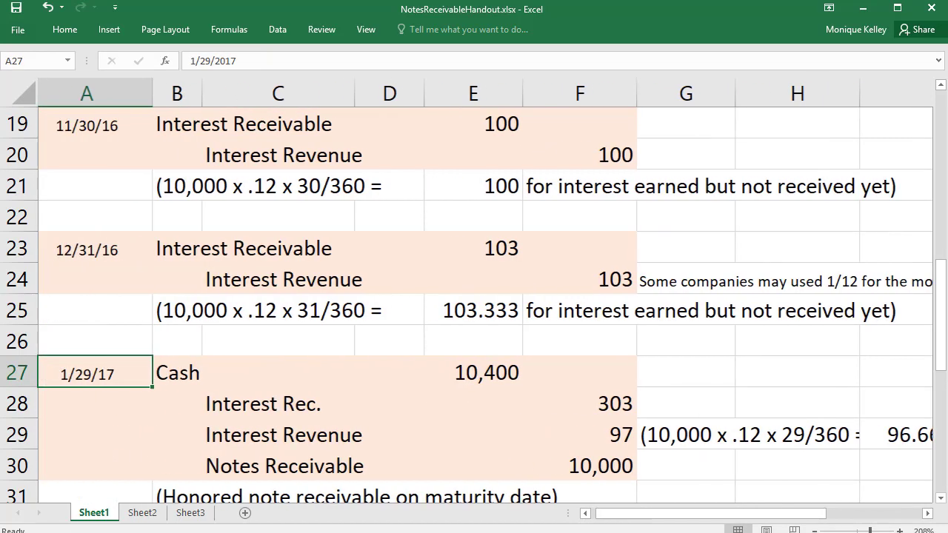
key("Down")
key("Down")
key("Down")
key("Down")
key("Down")
key("Down")
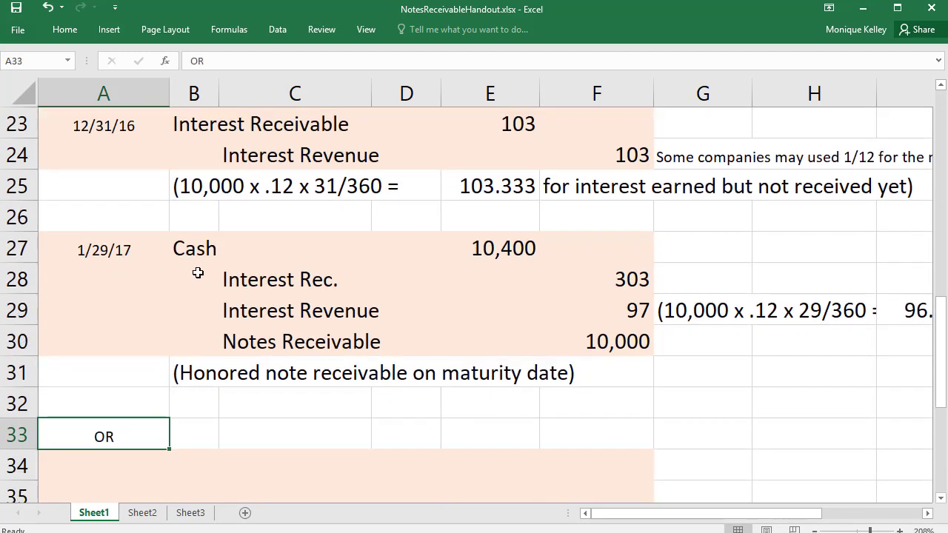
left_click_drag(199, 273, 619, 351)
key("ctrl+c")
scroll(176, 460, "down", 3)
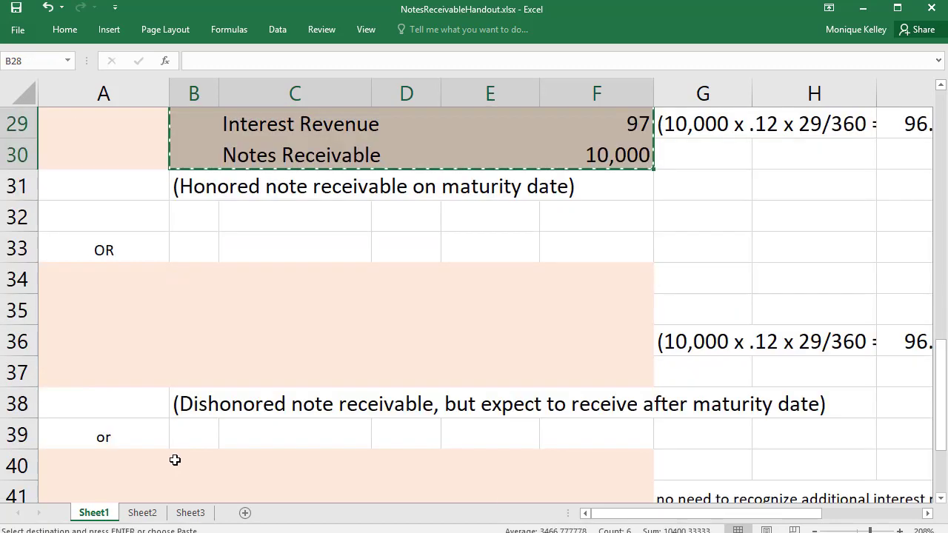
scroll(188, 252, "up", 1)
scroll(180, 267, "up", 1)
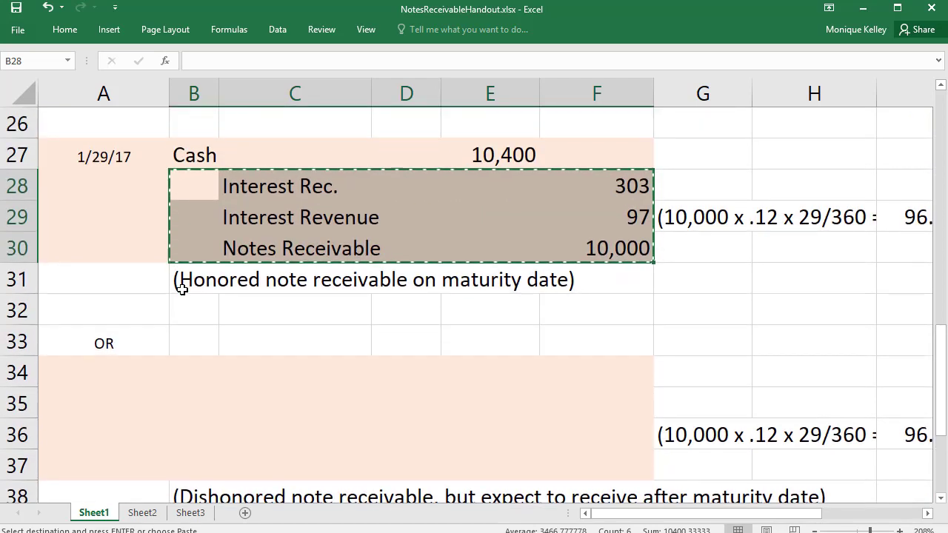
left_click(193, 401)
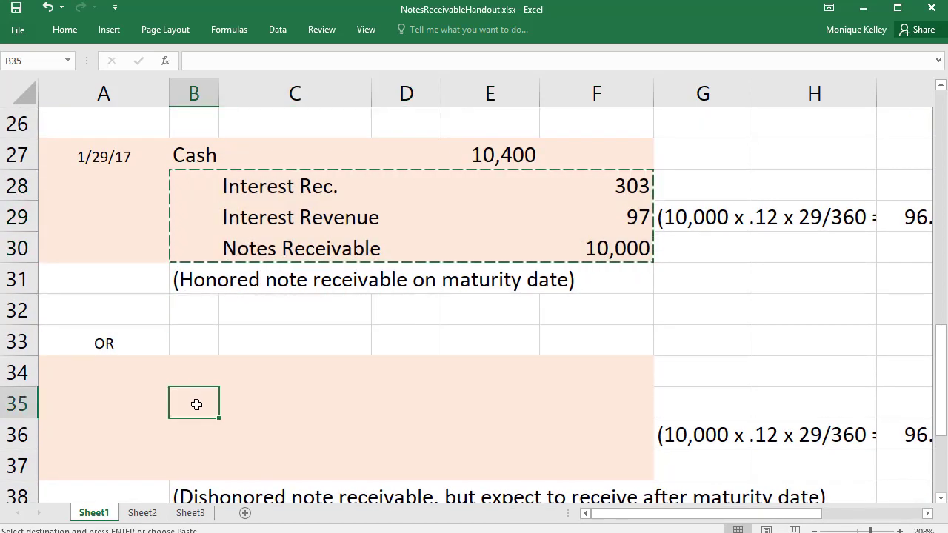
key("ctrl+v")
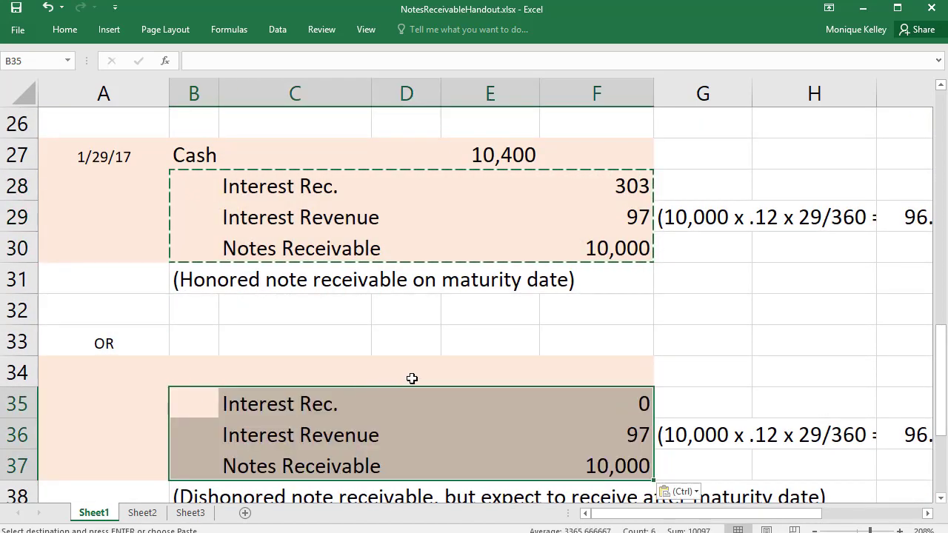
Replace the copied Interest Rec. credit formula in F35 with a reference to F28
left_click(630, 406)
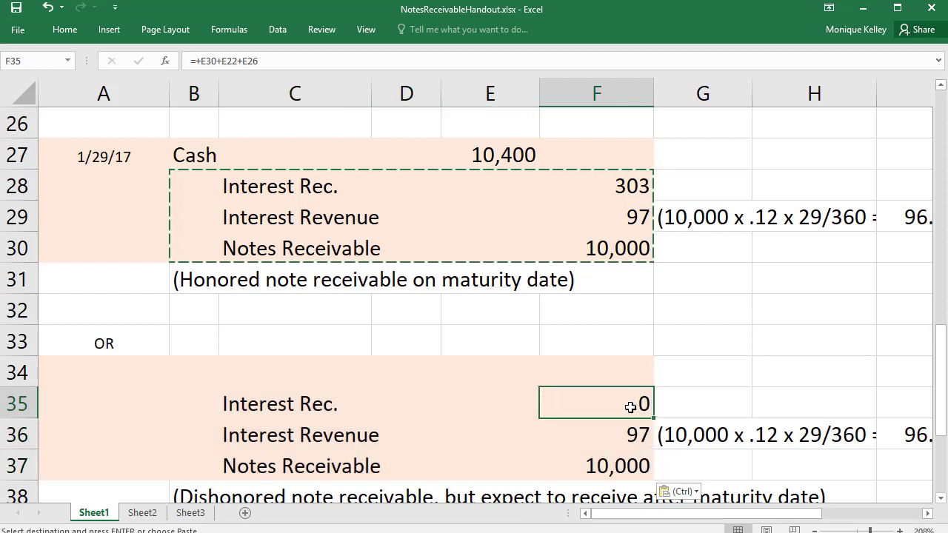
type("+")
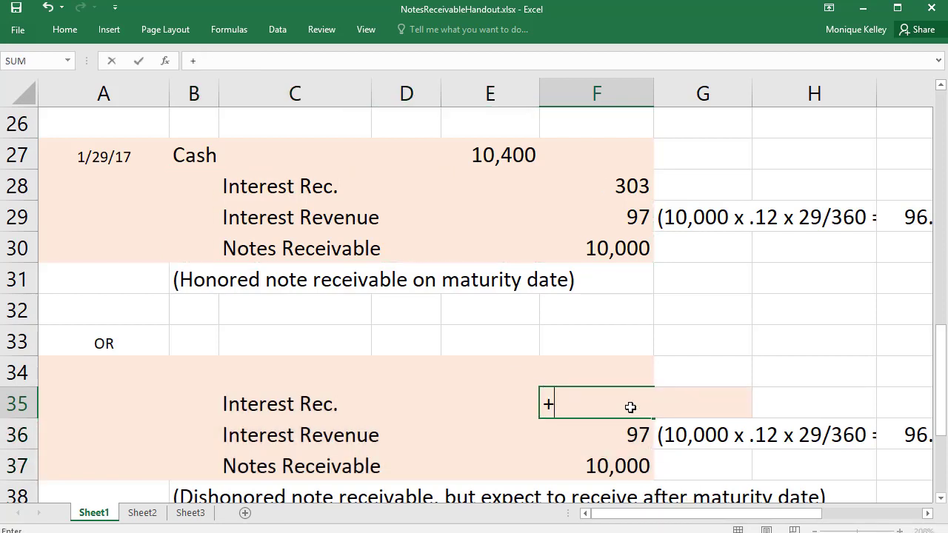
left_click(633, 186)
key("Return")
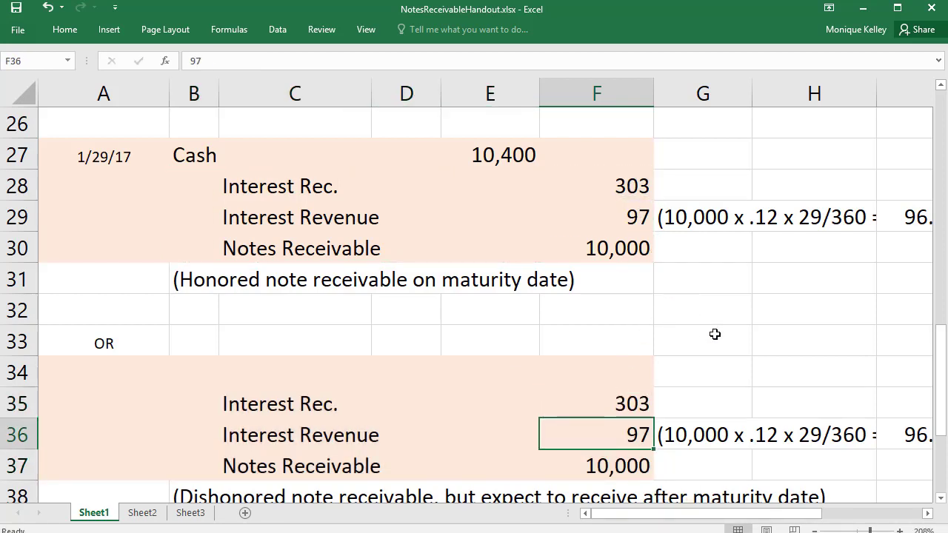
Date the first dishonored-note entry 1/29/17 in A34
key("Up")
key("Up")
key("Left")
key("Left")
key("Left")
key("Left")
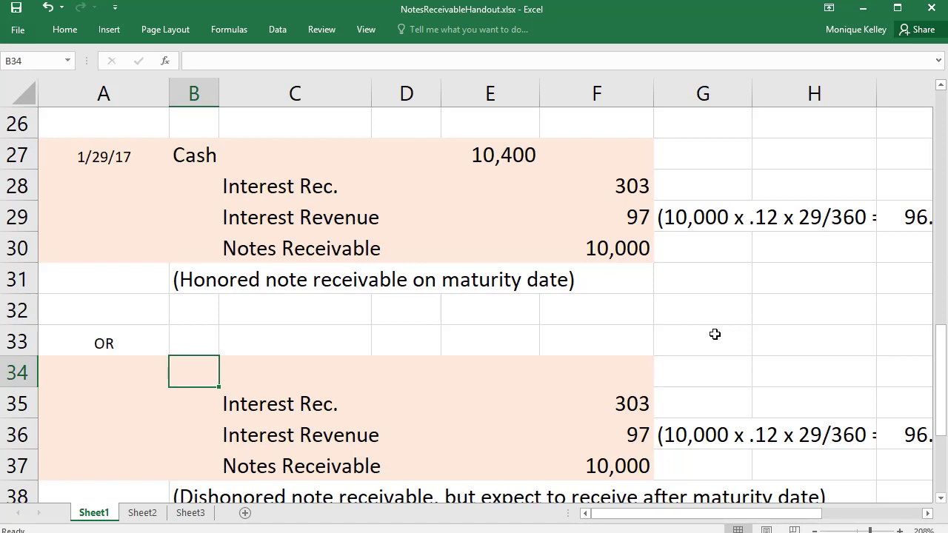
key("Left")
type("1/2")
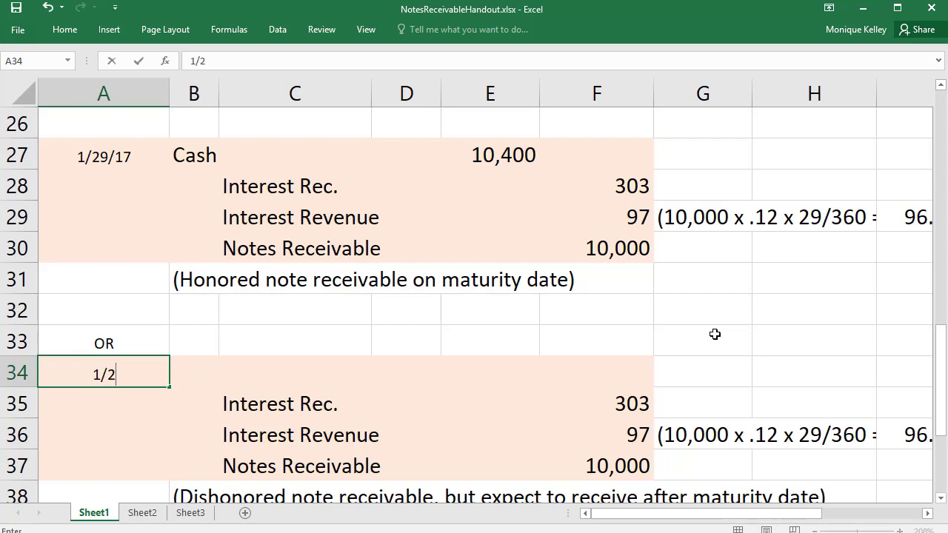
type("9/17")
key("Tab")
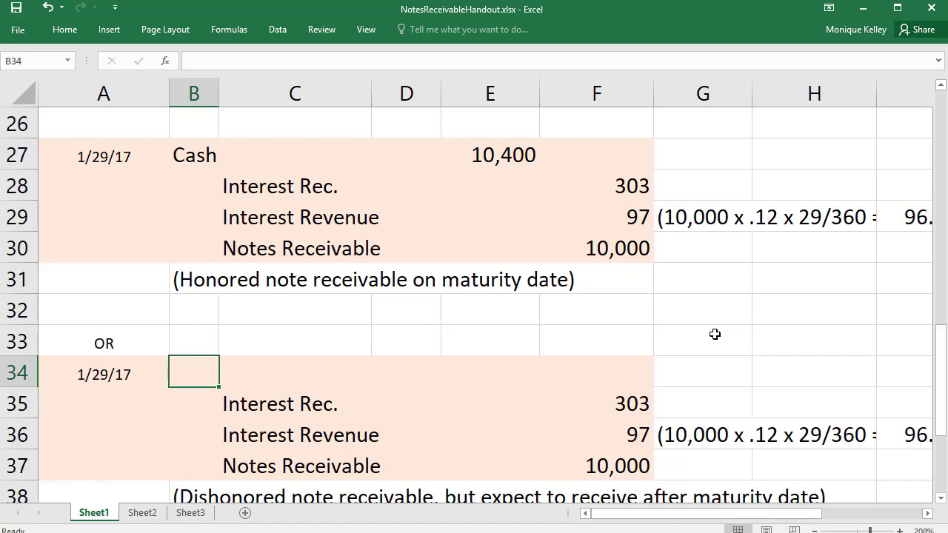
Enter "Accounts Receivable" as the debit account of the dishonored-note entry in B34
type("Account")
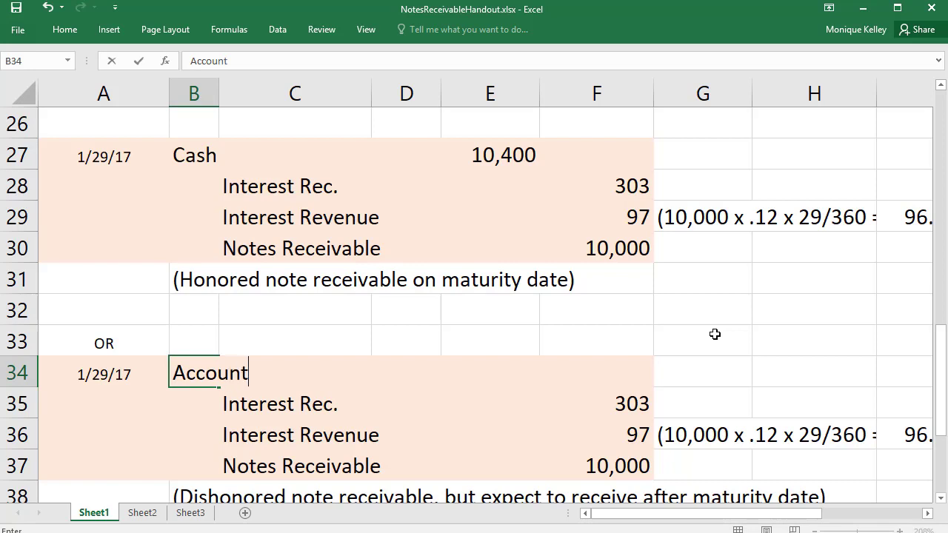
type("s Rece")
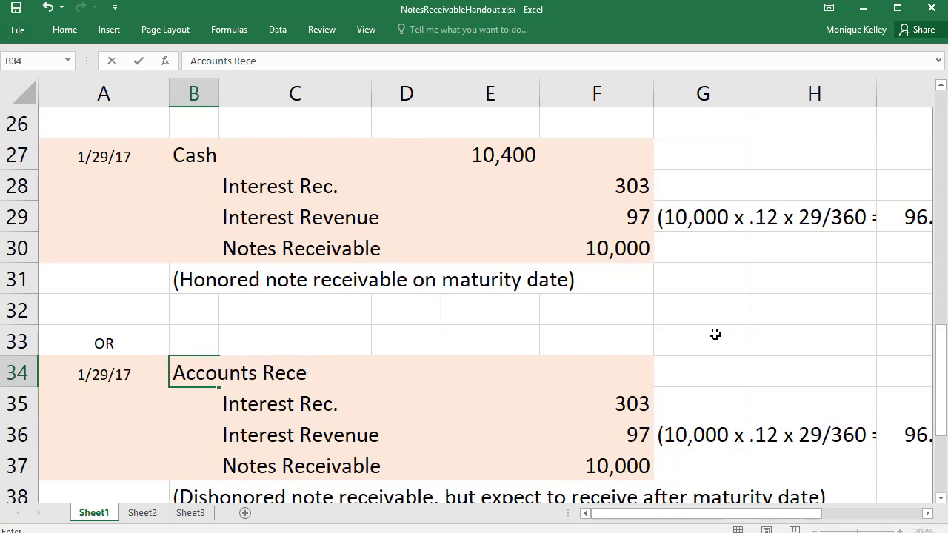
type("ivable")
key("Return")
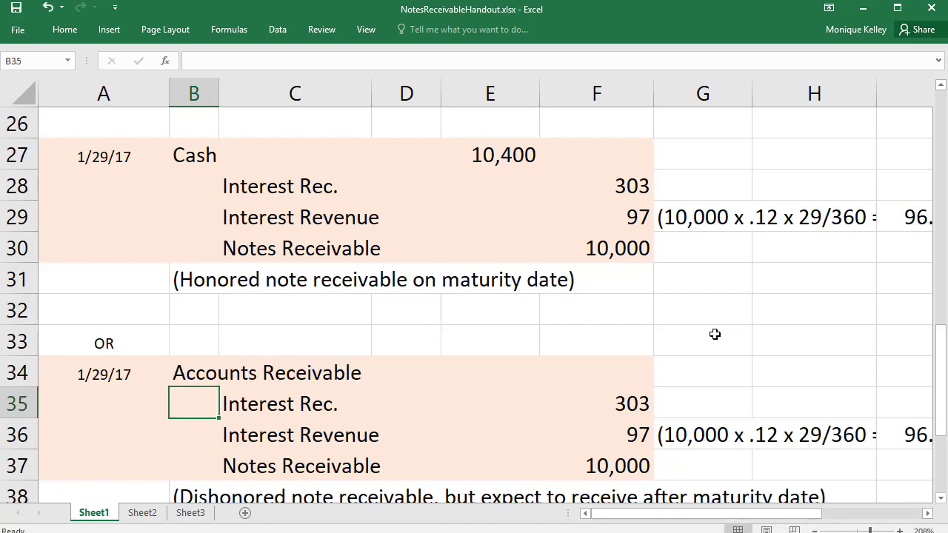
Enter 10400 as the Accounts Receivable debit in E34
key("Up")
key("Right")
key("Right")
key("Right")
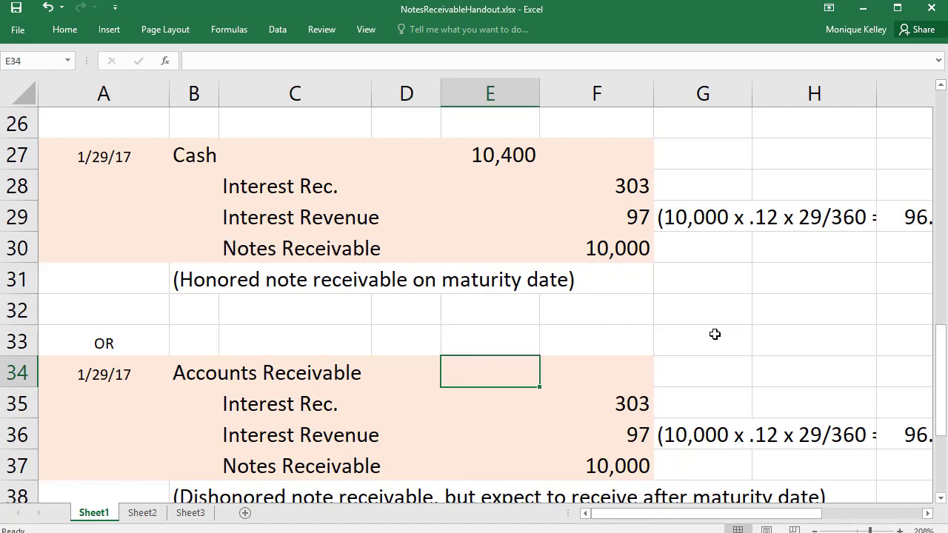
type("14")
key("BackSpace")
type("0")
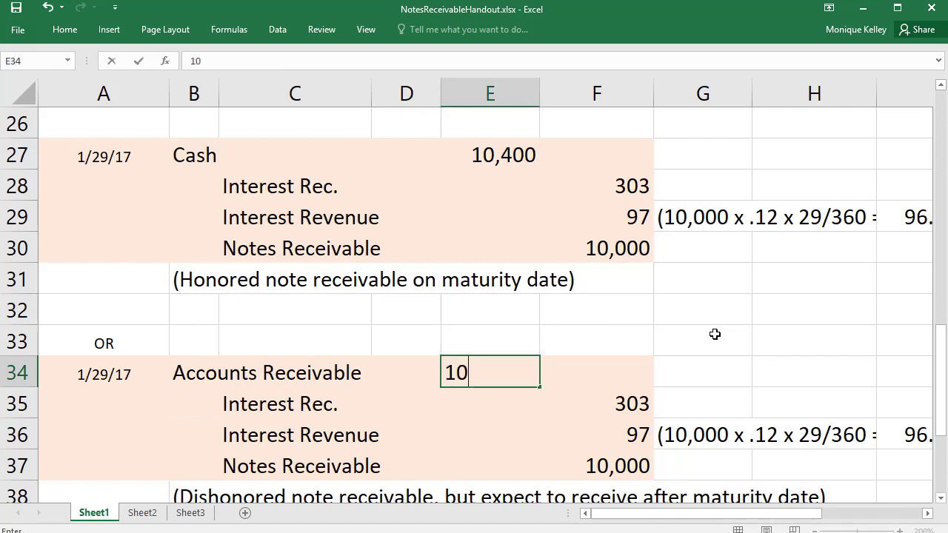
type("400")
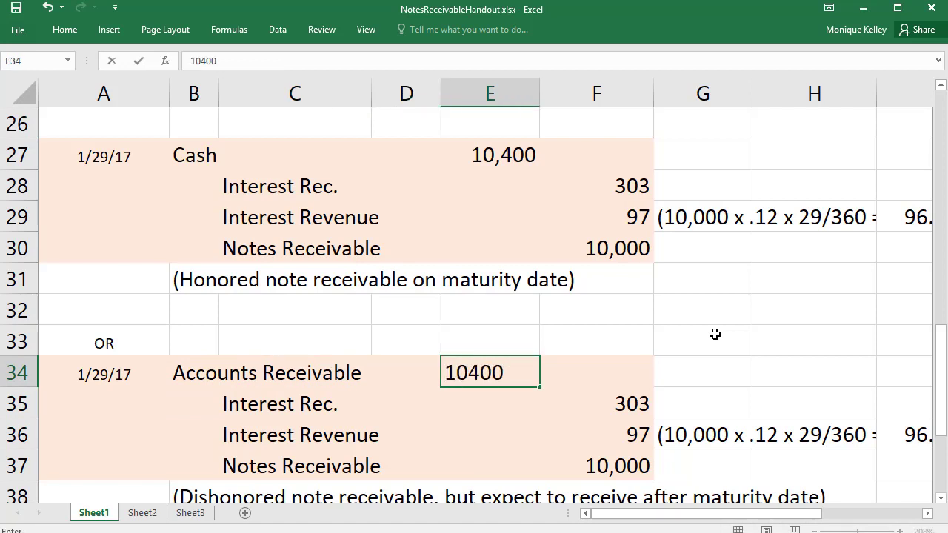
key("Return")
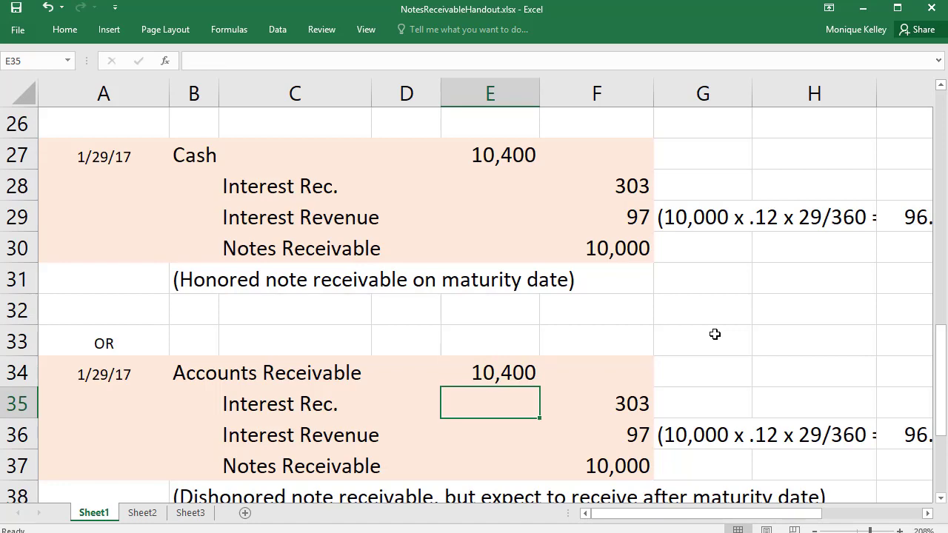
Date the entry for the dishonored note not expected to be collected 1/29/17 in A40
key("Down")
key("Down")
key("Down")
key("Down")
key("Down")
key("Down")
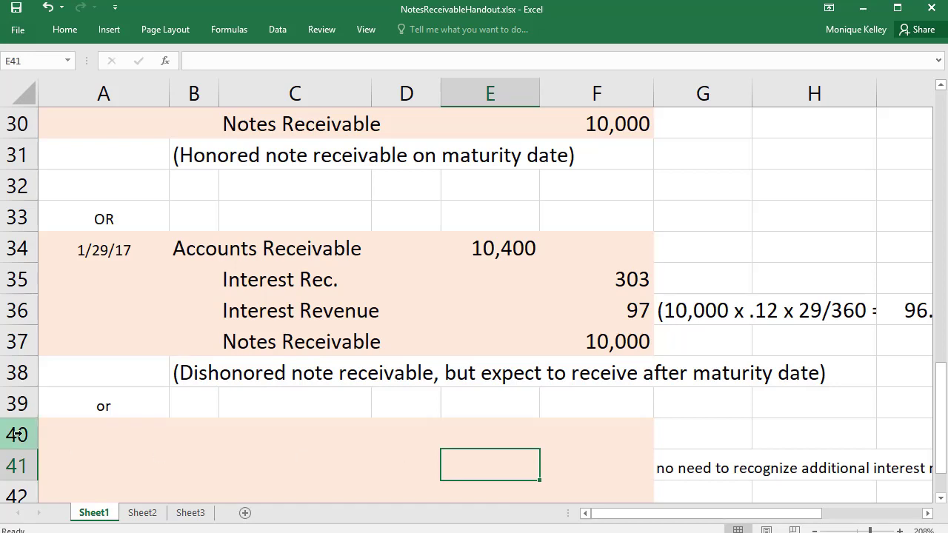
left_click(69, 427)
type("1/29/")
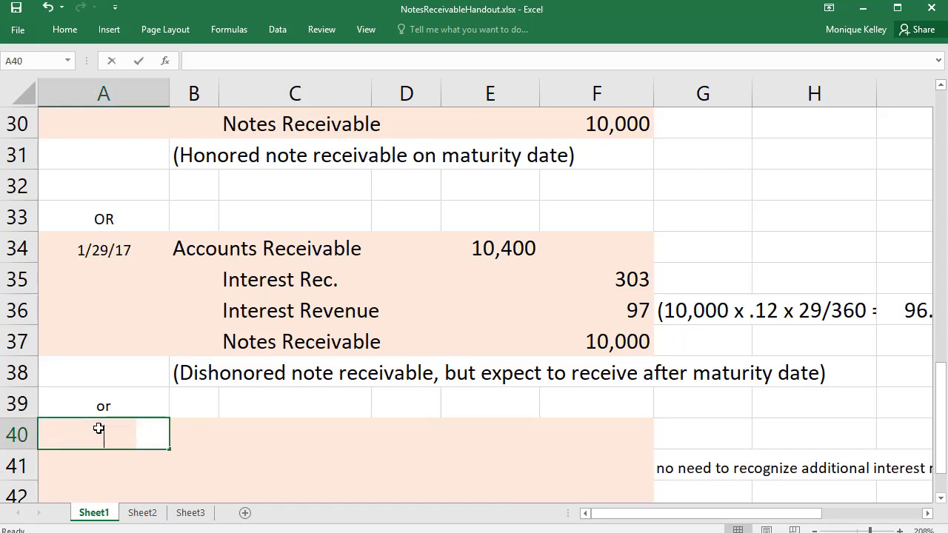
type("17")
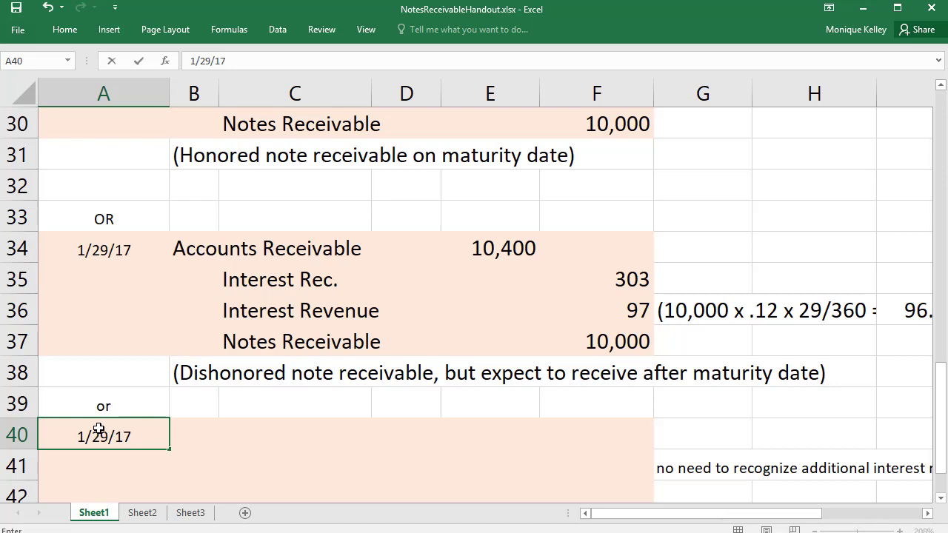
key("Tab")
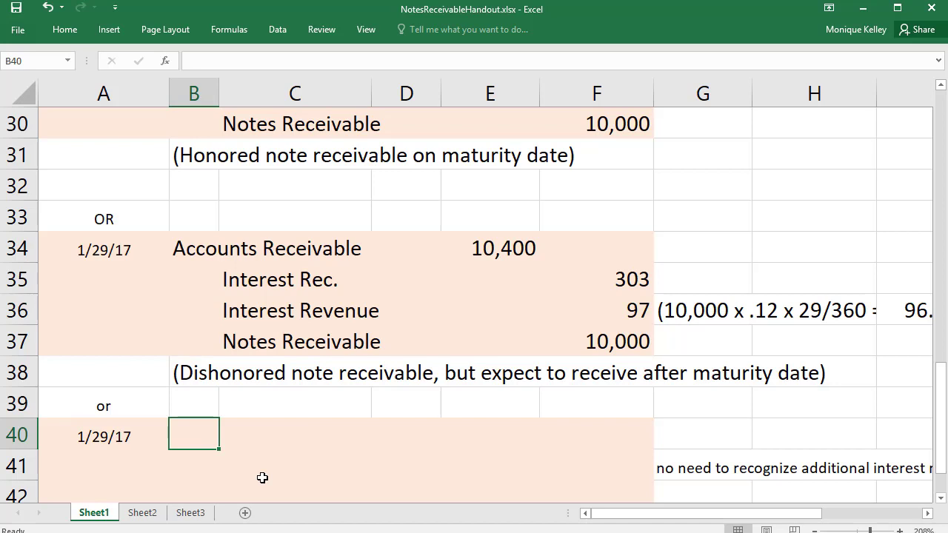
Enter "Allow. For doubtful Accts." as the debit account of the uncollectible note entry in B40
type("Allow")
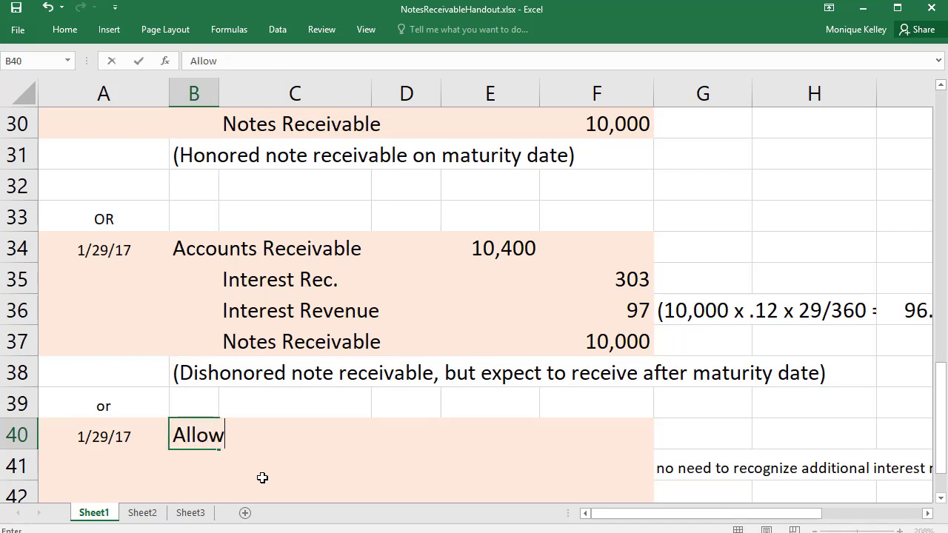
type("ance fo")
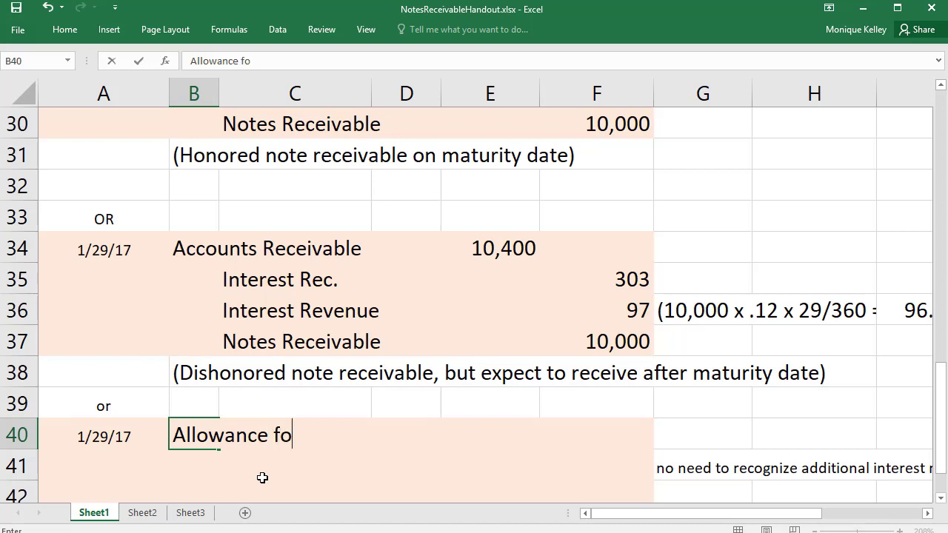
type("r Doubyf")
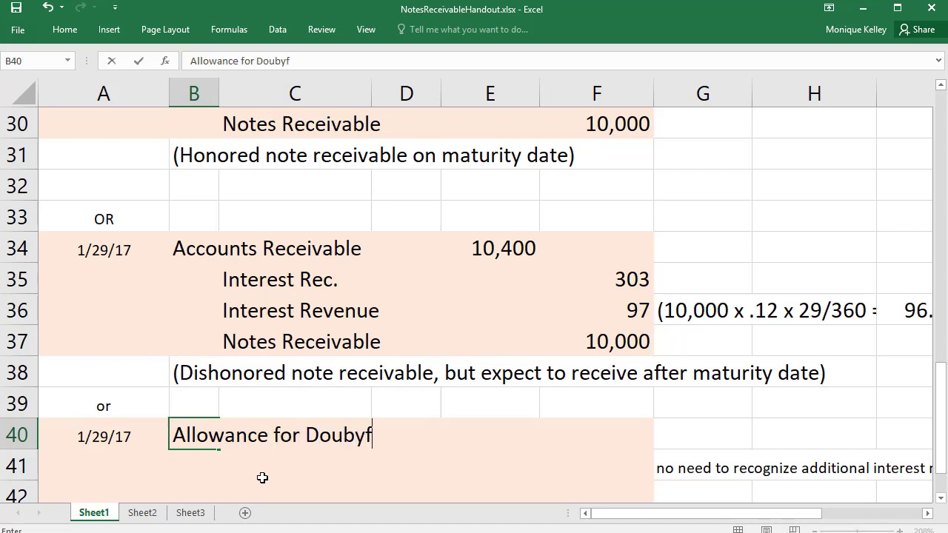
key("BackSpace")
key("BackSpace")
type("t")
key("Return")
key("Return")
key("Return")
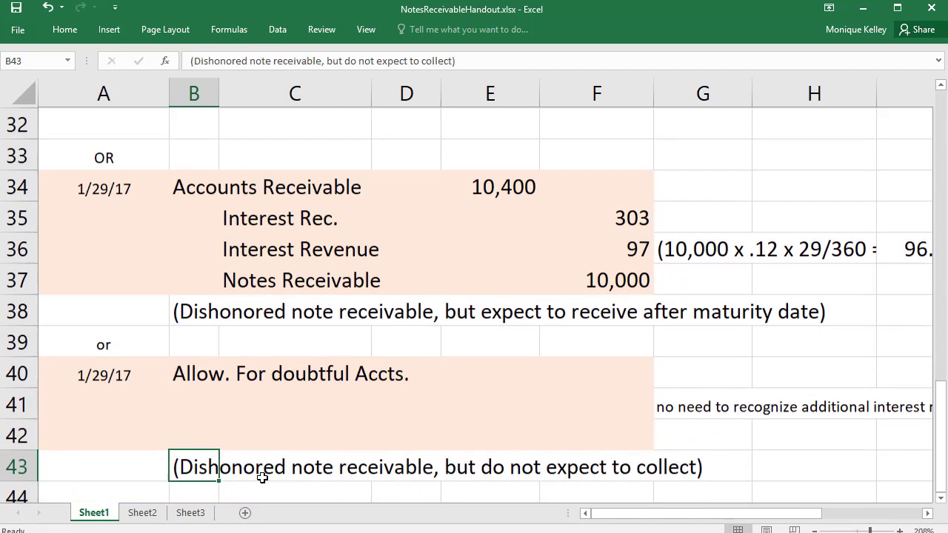
key("Up")
key("Up")
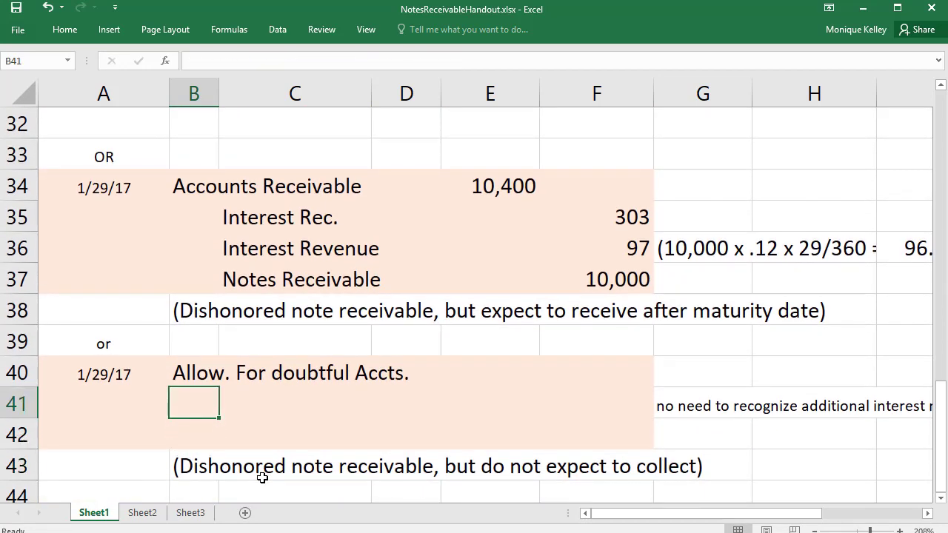
Enter "Interest Receivable" as the first credit account of the uncollectible note entry in C41
key("Down")
key("Right")
key("Up")
key("Up")
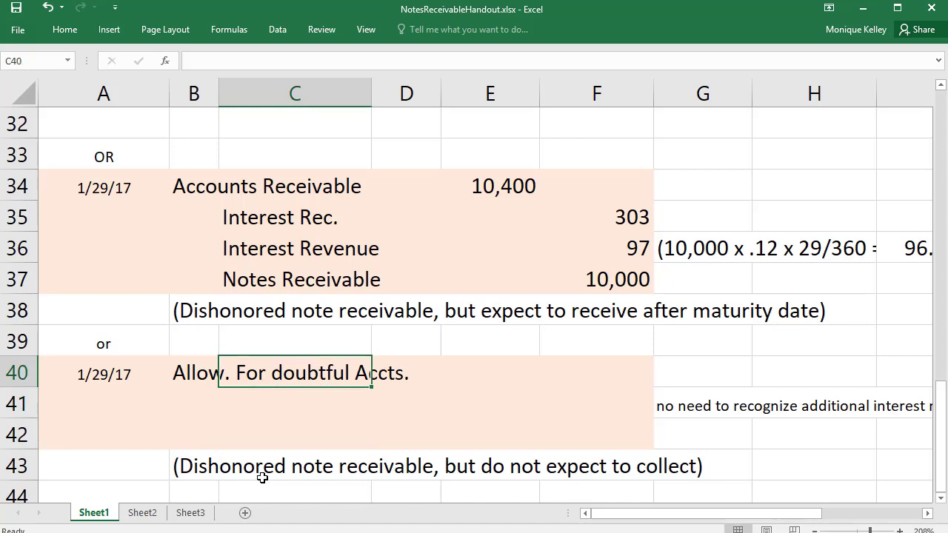
key("Down")
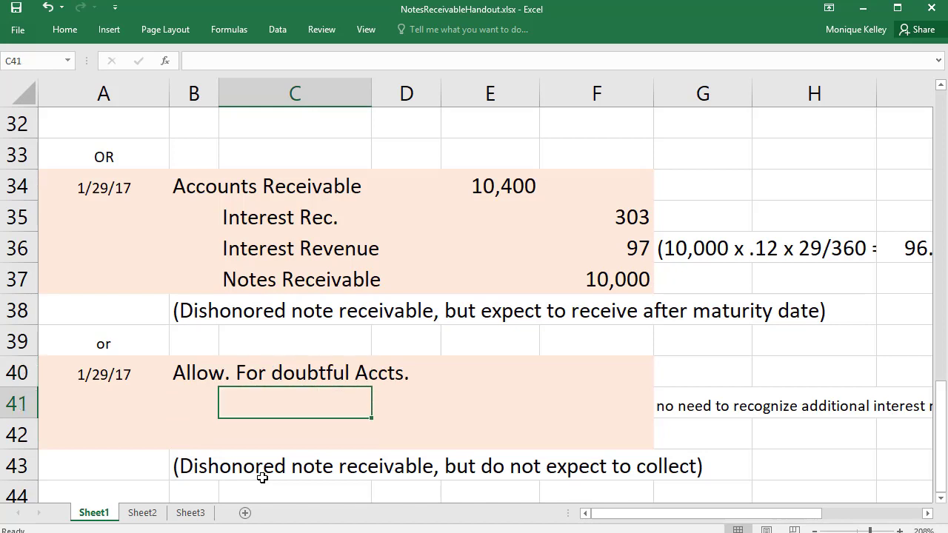
type("Intere")
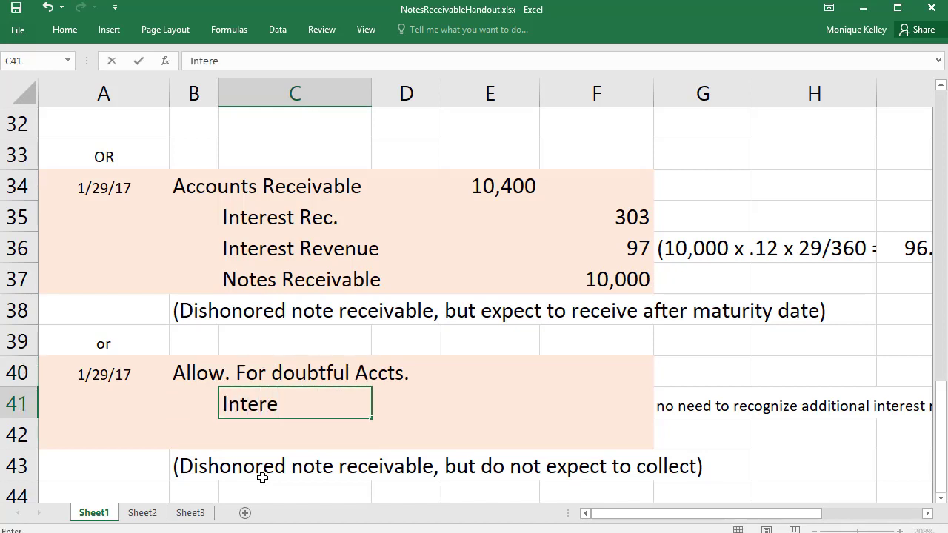
type("st Rec.")
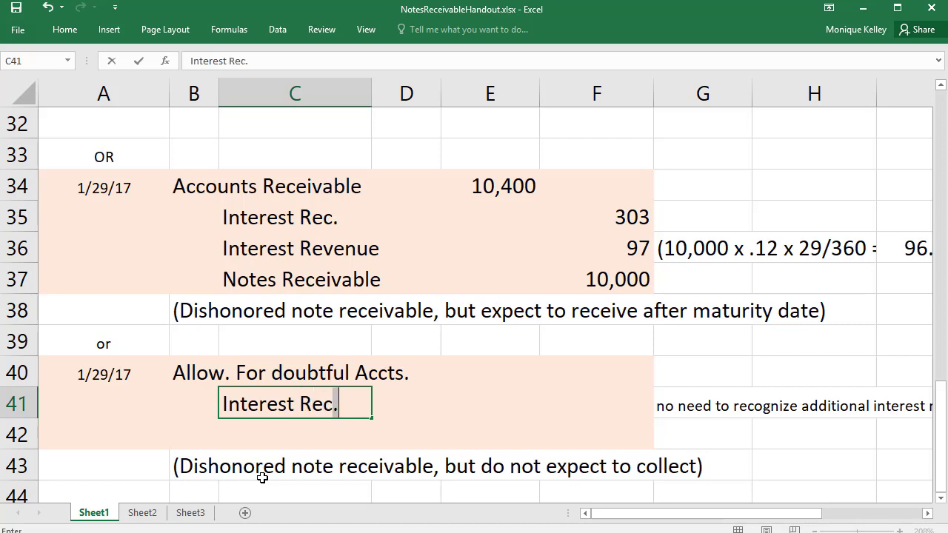
key("BackSpace")
type("iv")
key("BackSpace")
key("BackSpace")
type("eiva")
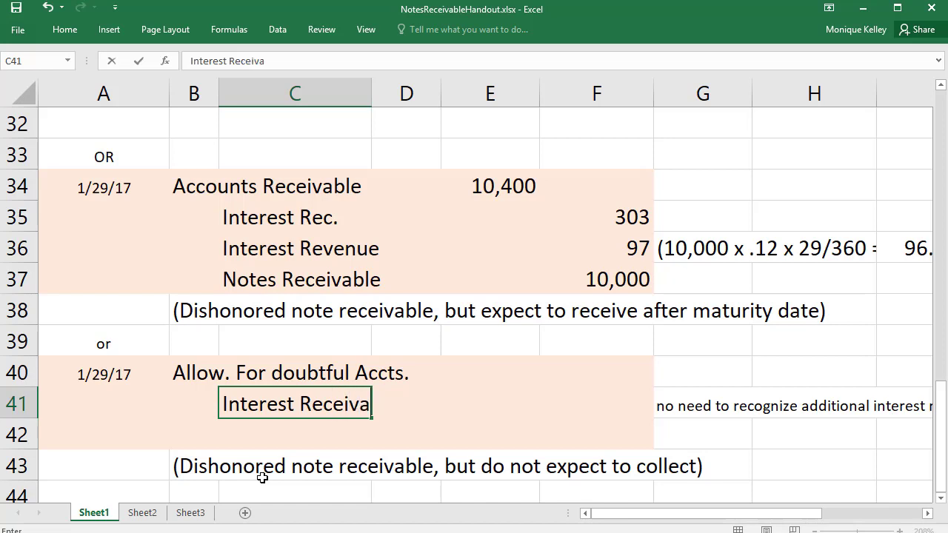
type("ble")
Enter 303 as the Interest Receivable credit in F41
key("Tab")
key("Tab")
key("Tab")
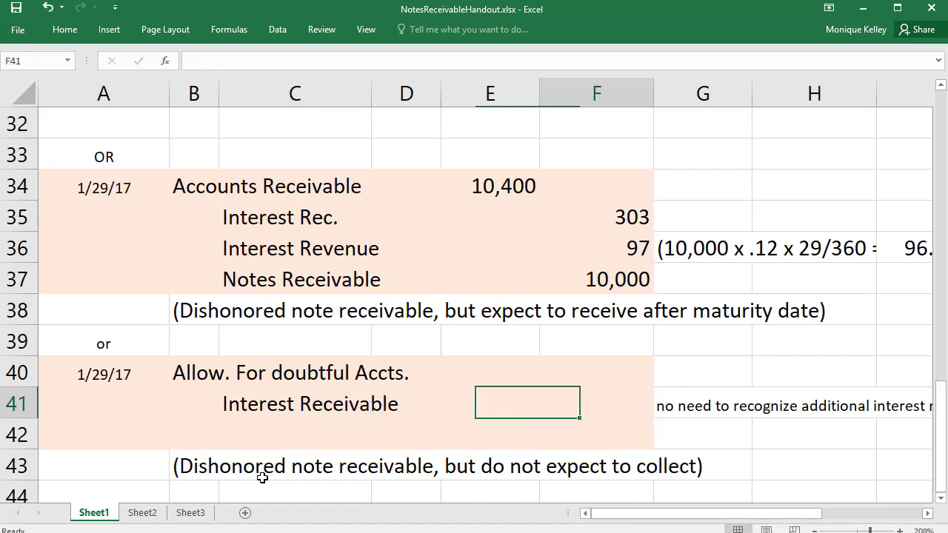
key("Tab")
key("shift+Tab")
type("303")
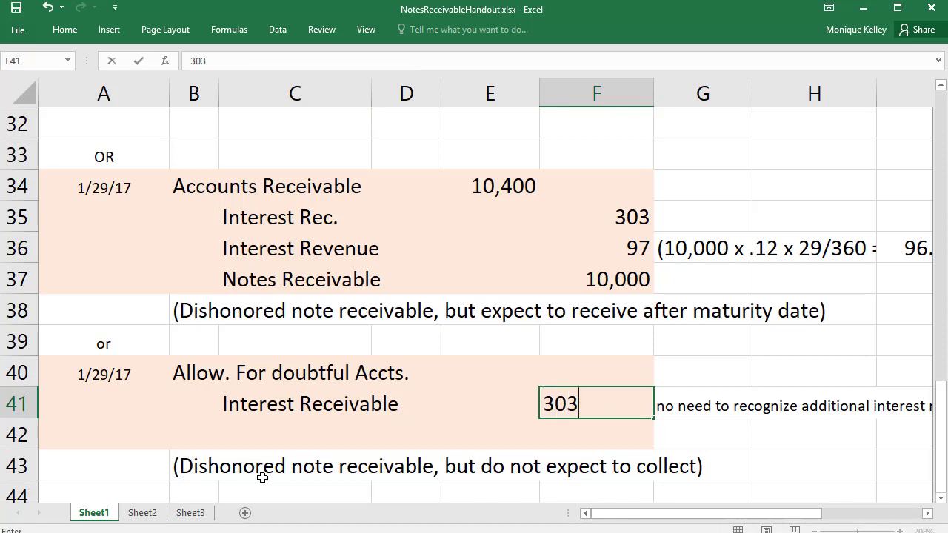
key("Return")
Enter a 10000 credit in F42 and label it "Notes Receivable" in C42
key("Tab")
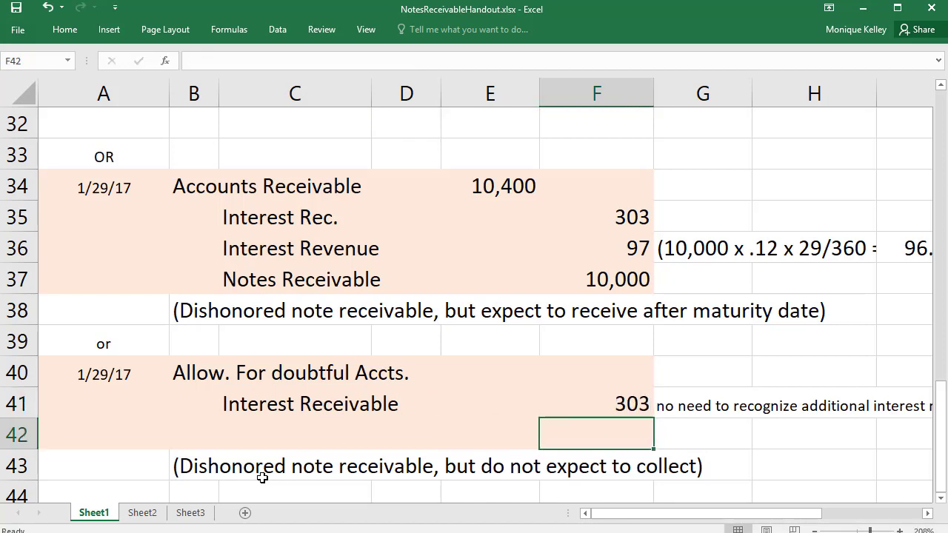
type("10,000")
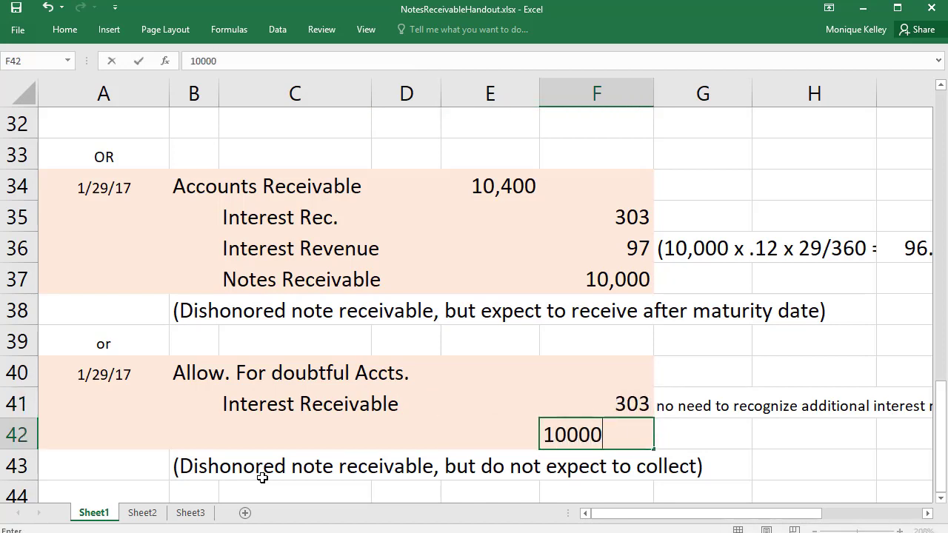
key("Left")
key("Left")
key("Left")
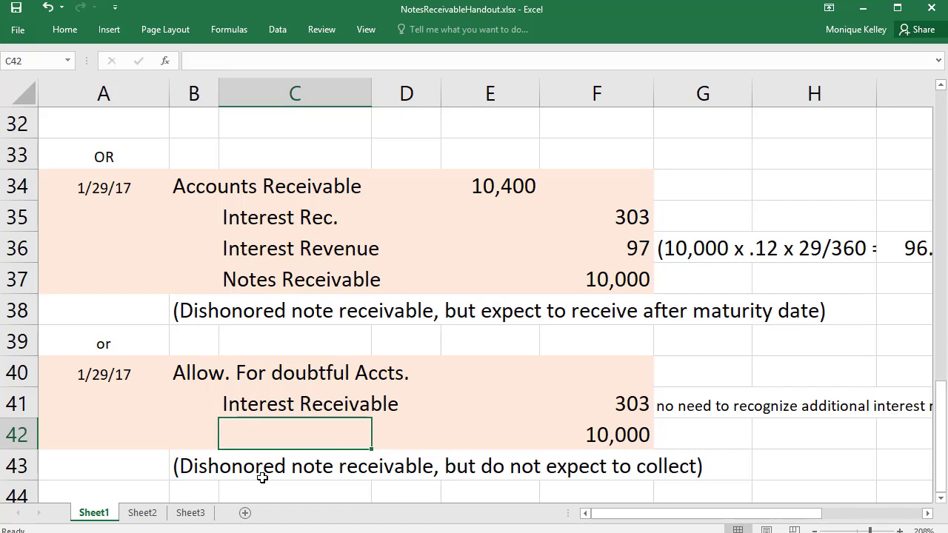
type("Notes Receivable")
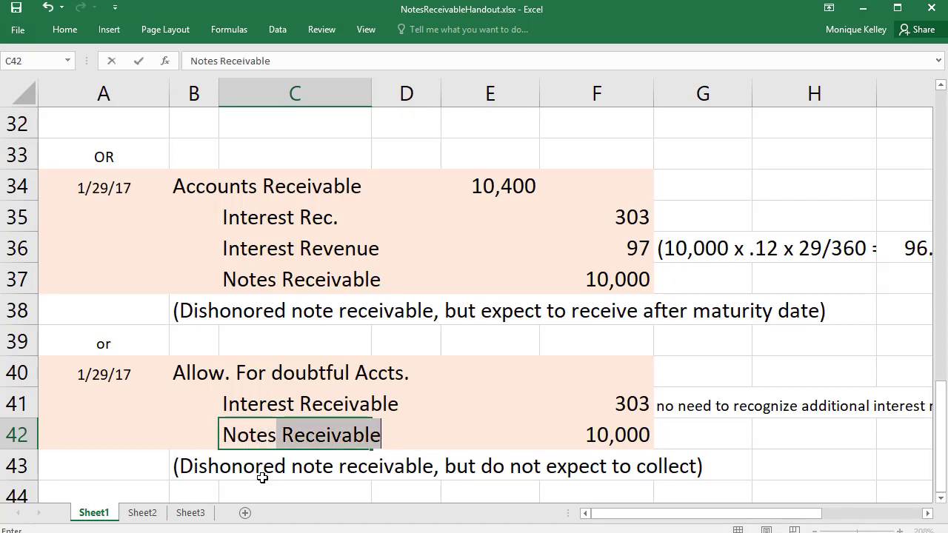
key("Return")
Enter 10,303 as the debit to the allowance for doubtful accounts in E40
key("Up")
key("Up")
key("Up")
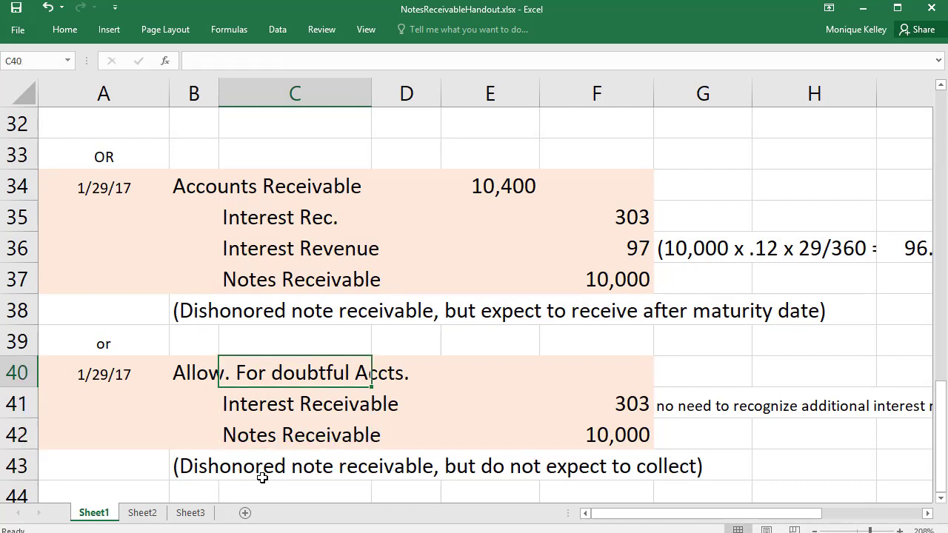
key("Right")
key("Right")
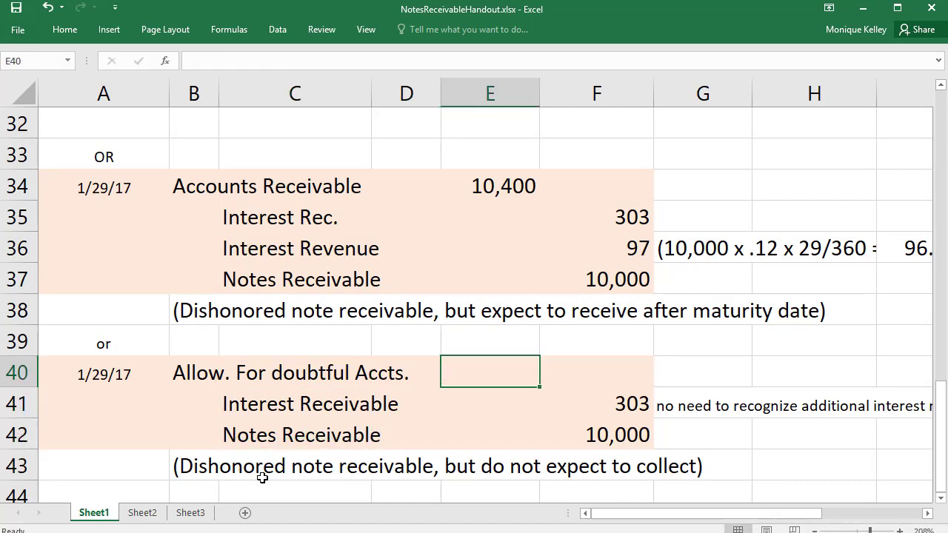
type("1")
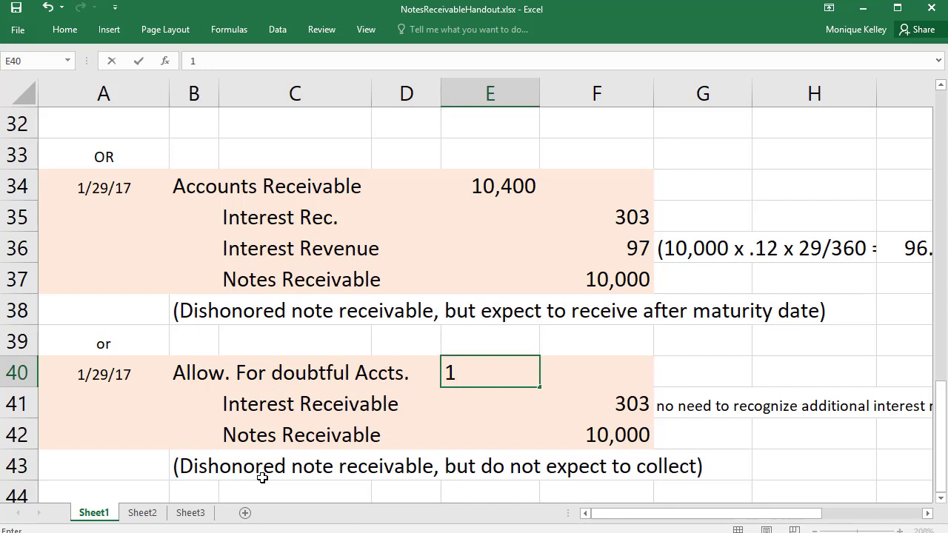
type("0,303")
key("Return")
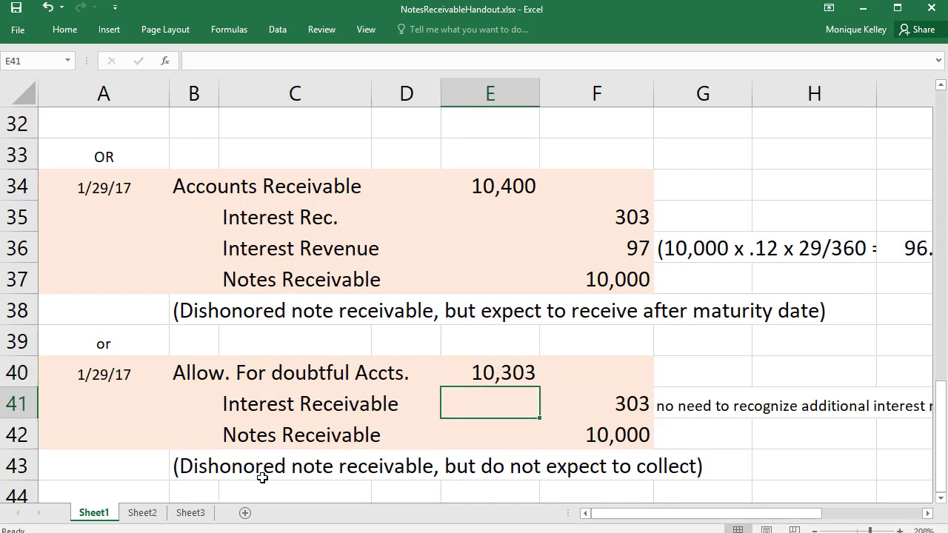